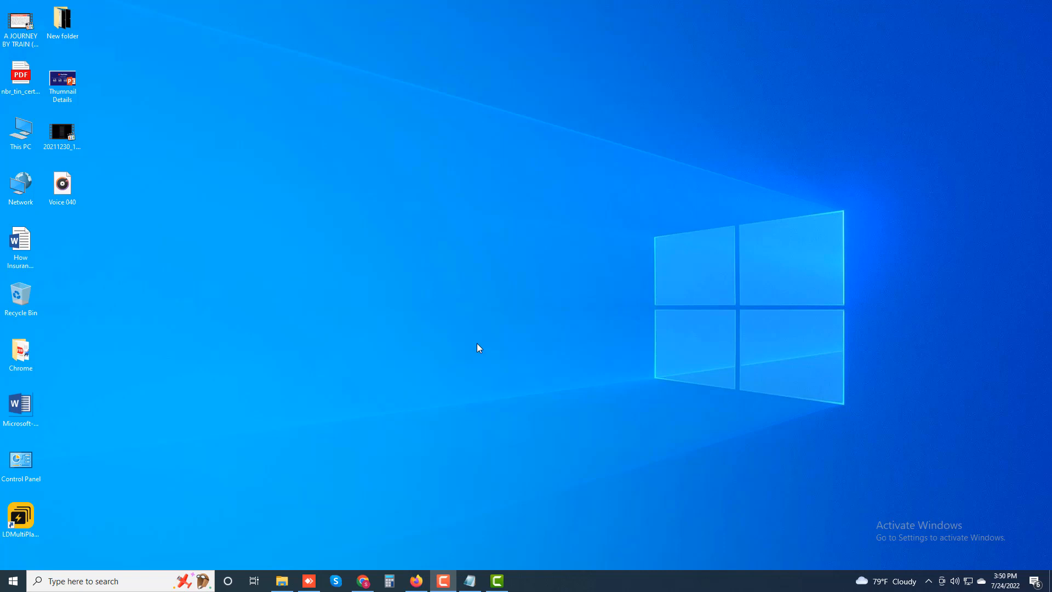
Launch the Brave browser, search the web for "canva" and open the Canva website from the results.
click(117, 580)
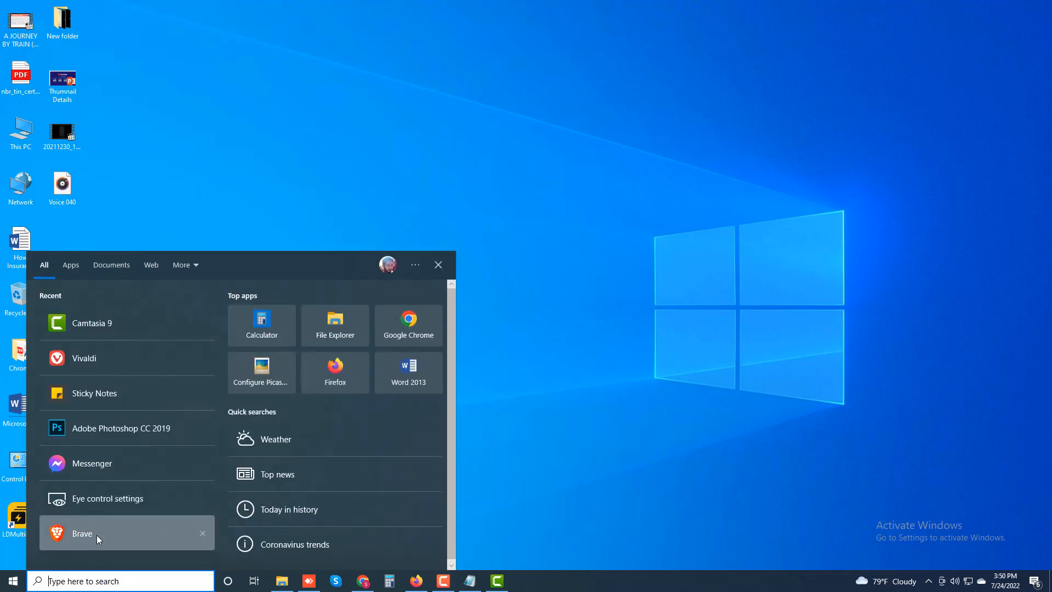
click(97, 534)
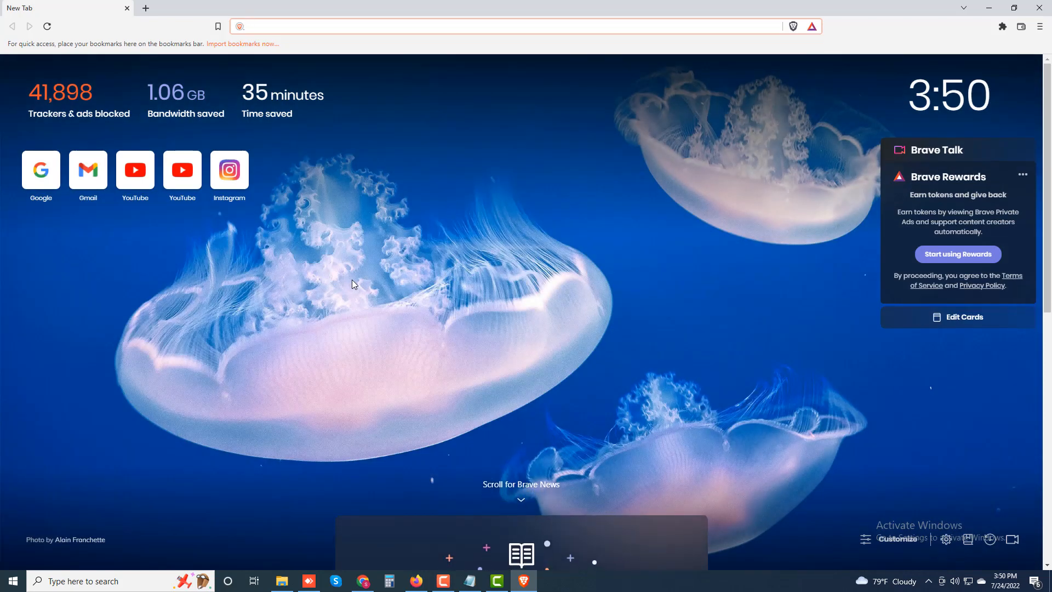
text(canva.com)
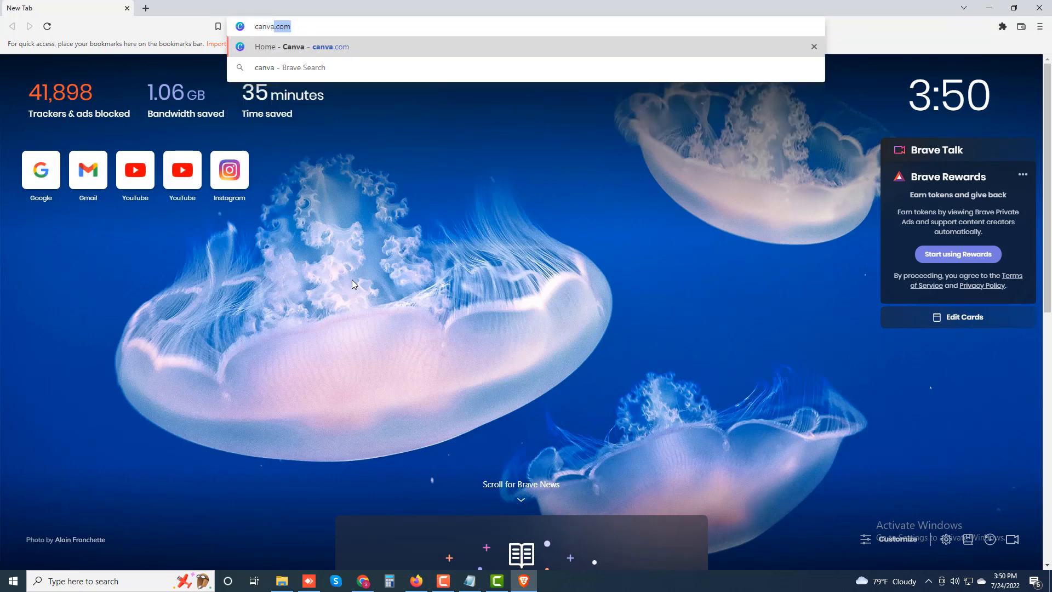
key(Down)
key(Return)
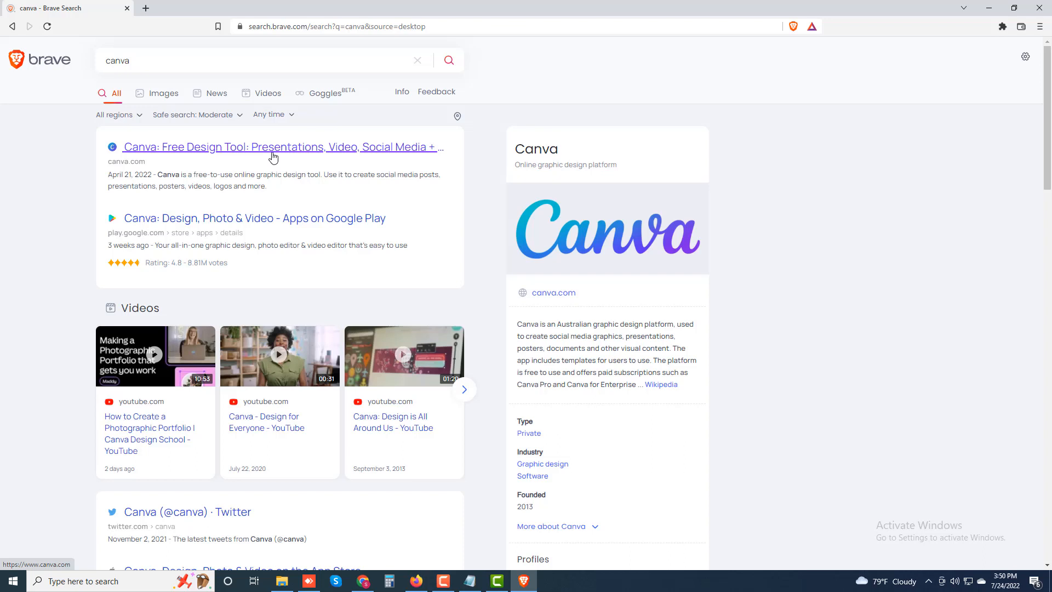
click(250, 152)
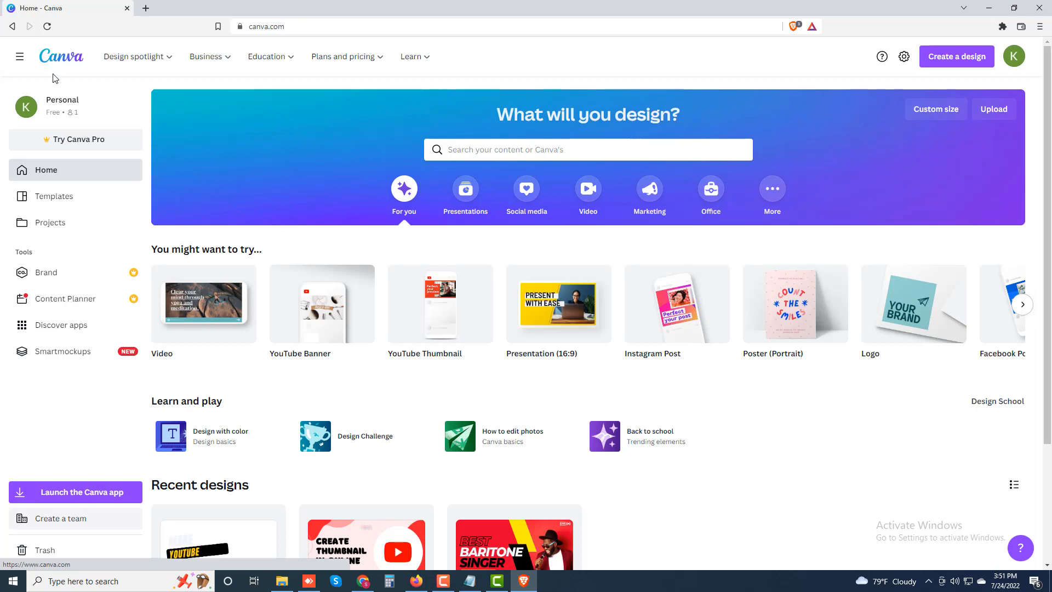
Open the templates page and examine the list of design types offered for creating a new design.
click(51, 202)
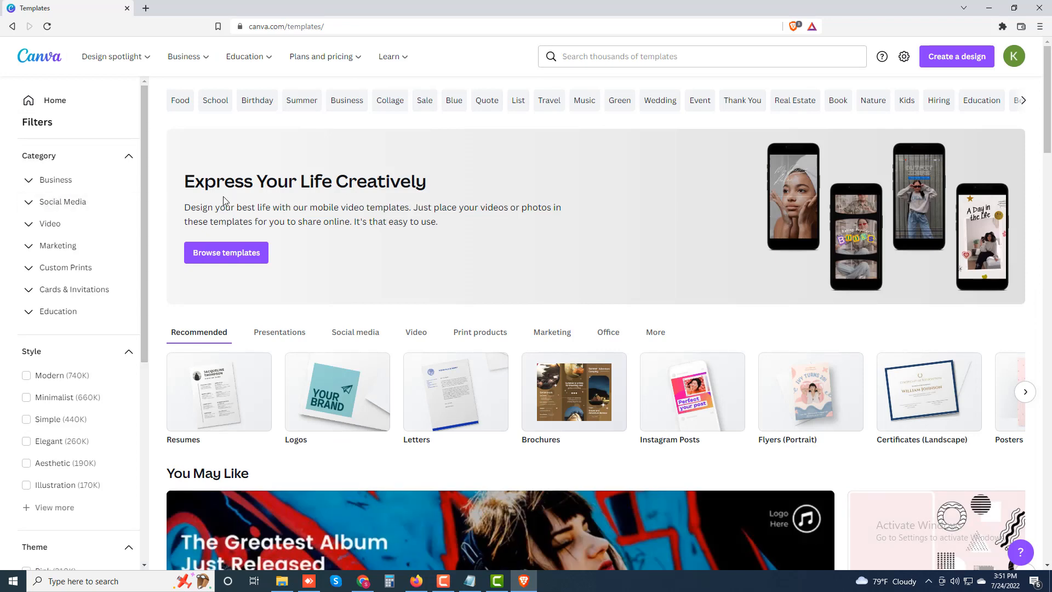
click(951, 57)
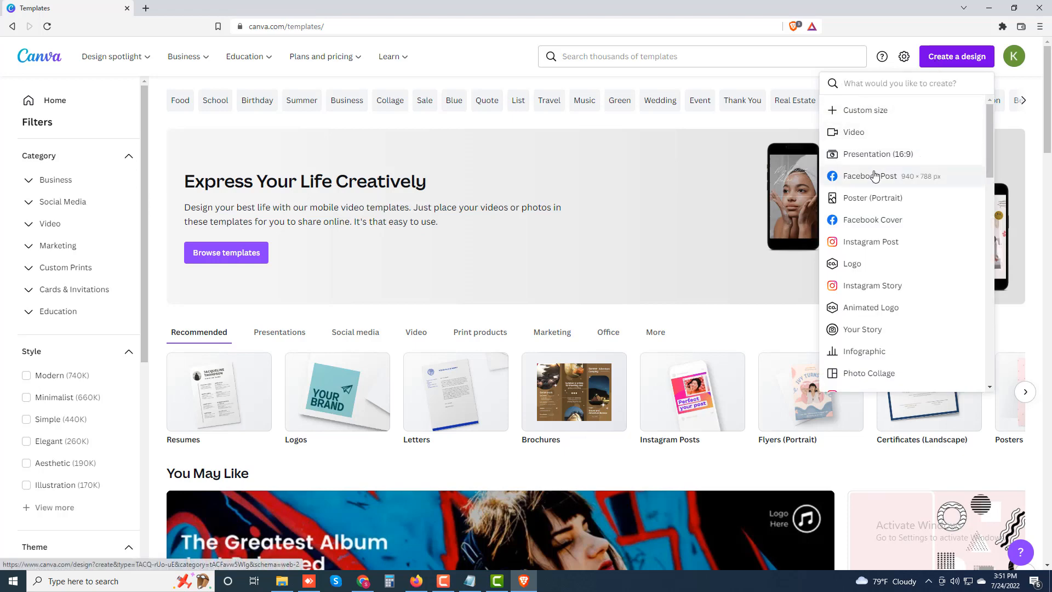
scroll(876, 268, down, 5)
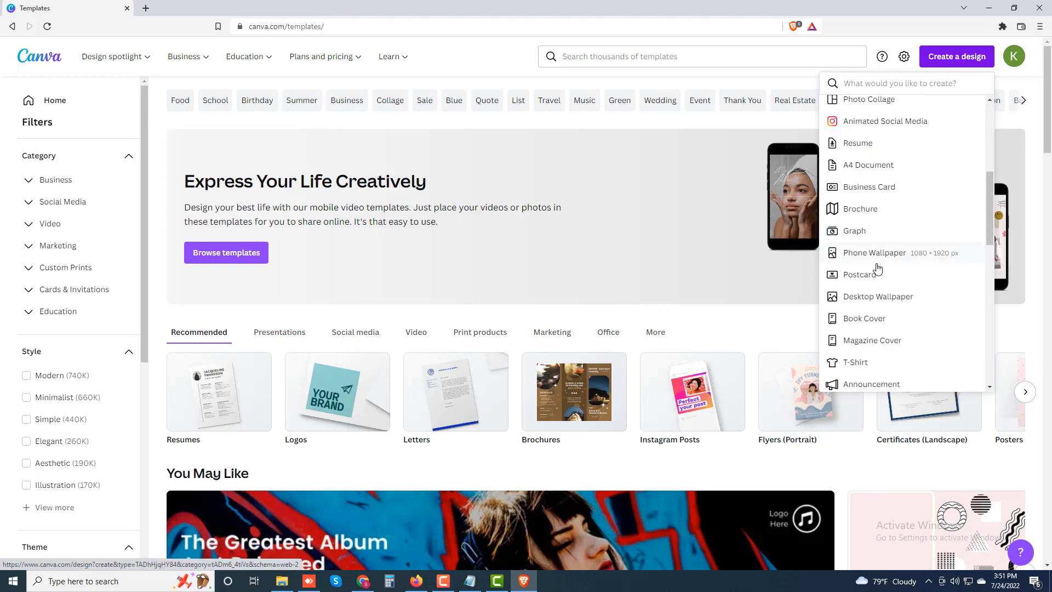
scroll(877, 268, down, 7)
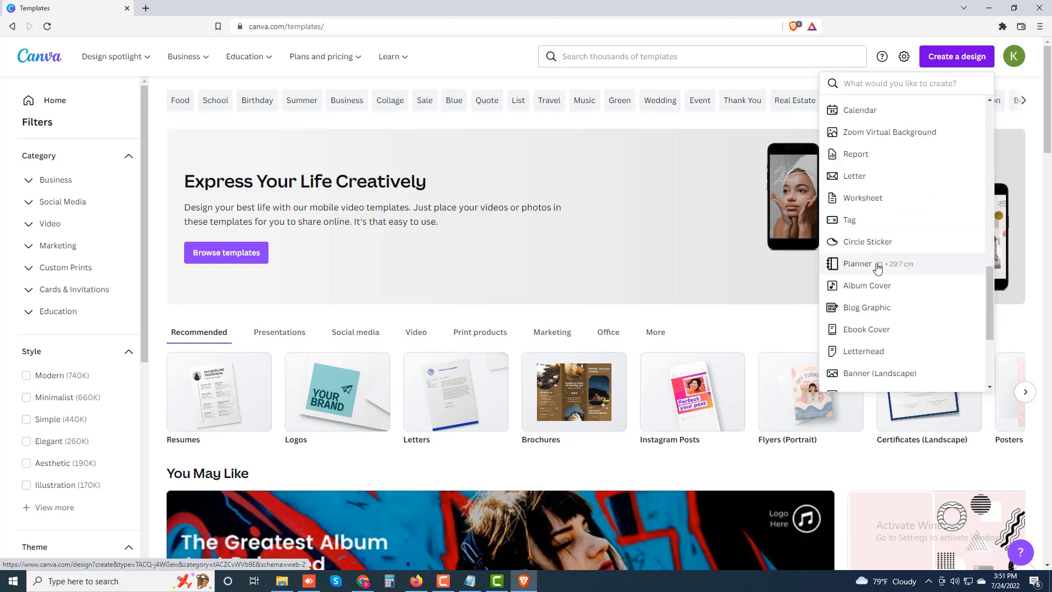
scroll(877, 268, down, 5)
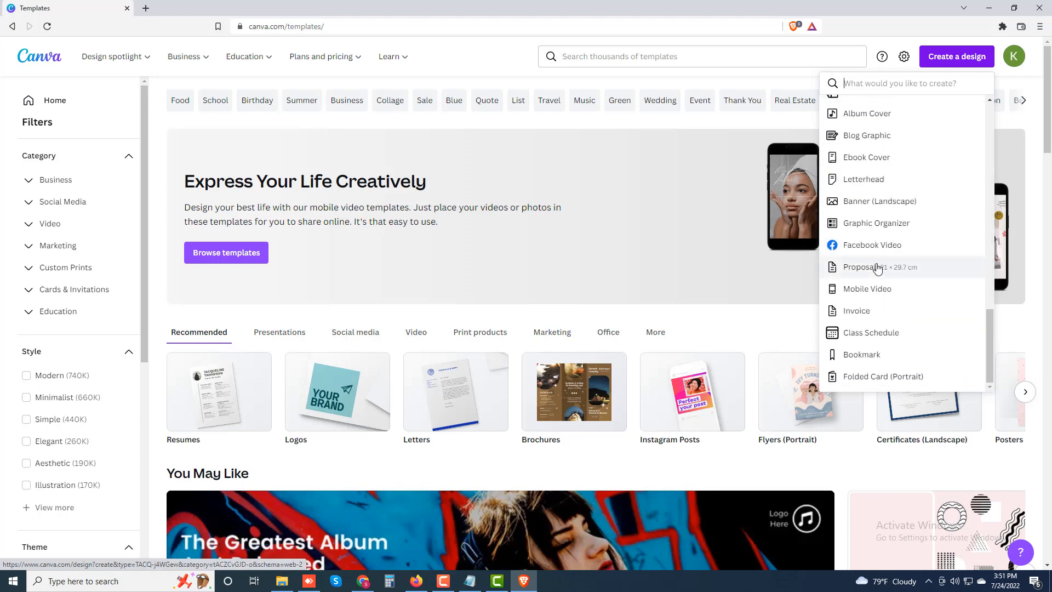
scroll(877, 268, down, 4)
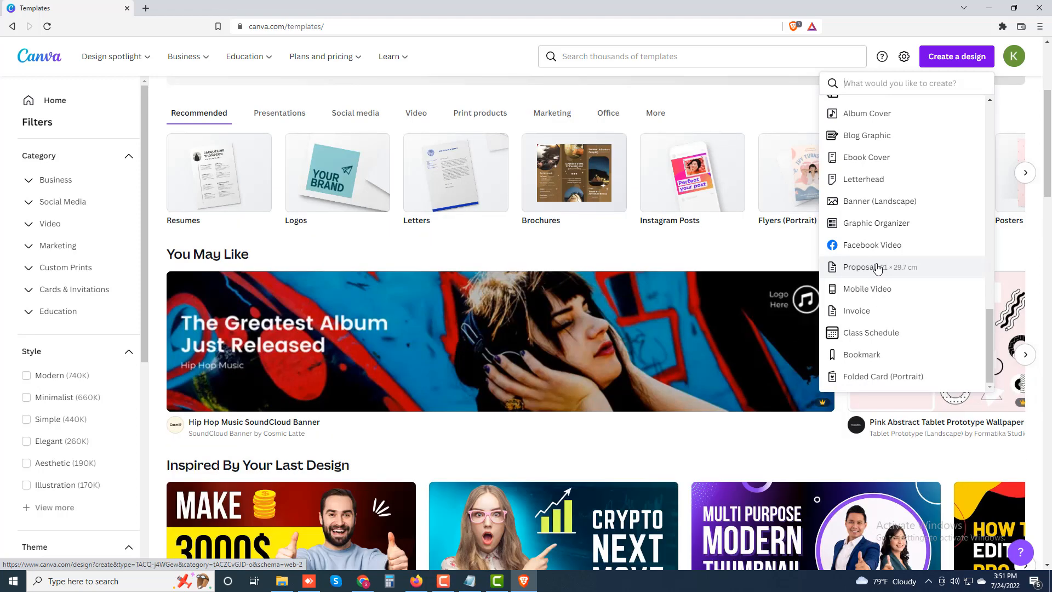
scroll(879, 268, up, 4)
scroll(882, 266, up, 2)
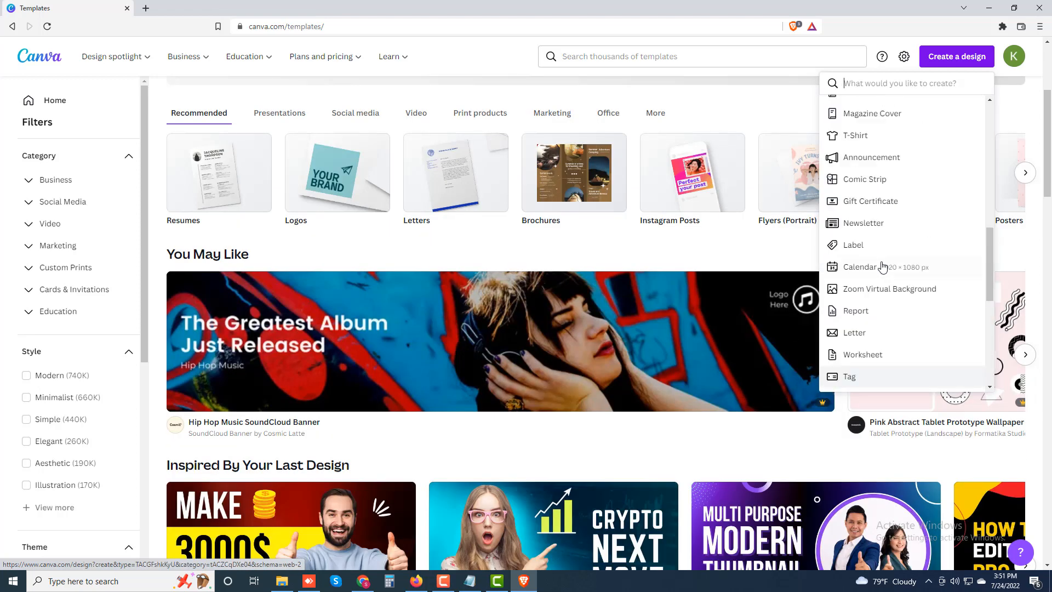
scroll(882, 266, up, 1)
scroll(881, 266, up, 2)
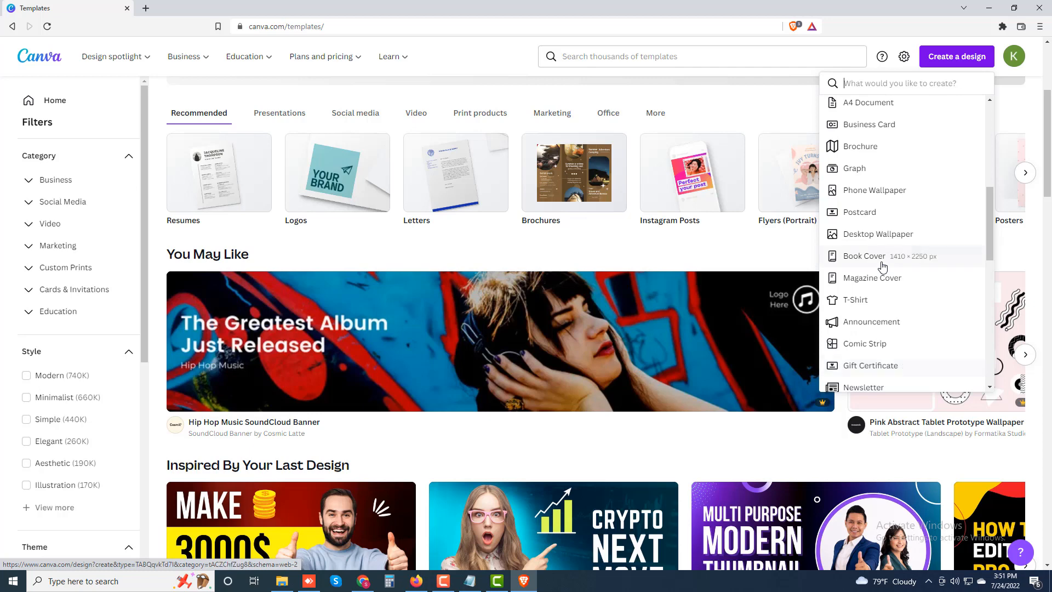
scroll(883, 266, up, 1)
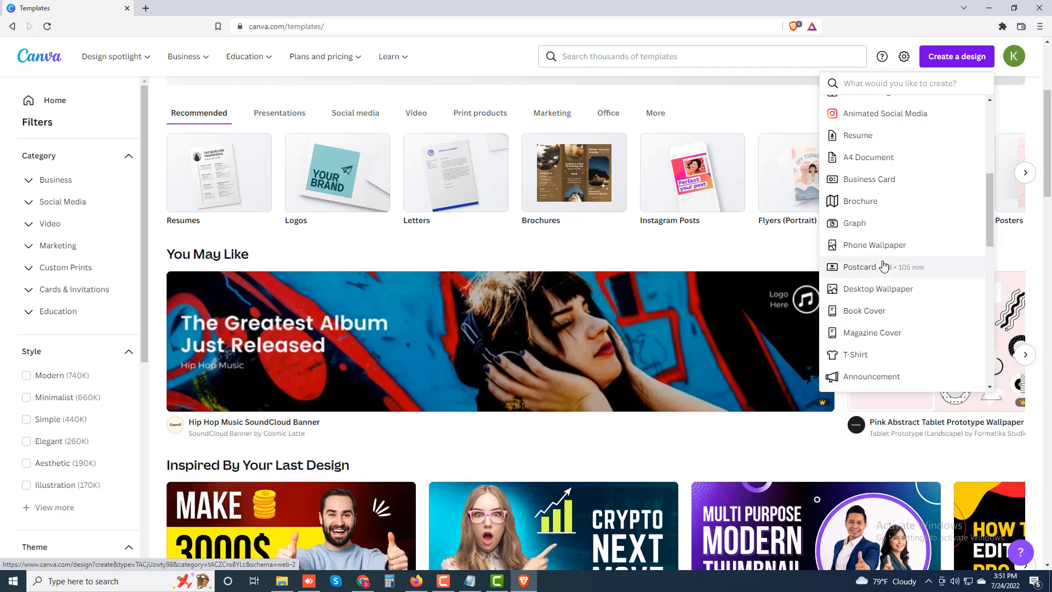
Find the thumbnail design types with "thum" and create a blank YouTube Thumbnail design.
text(thu)
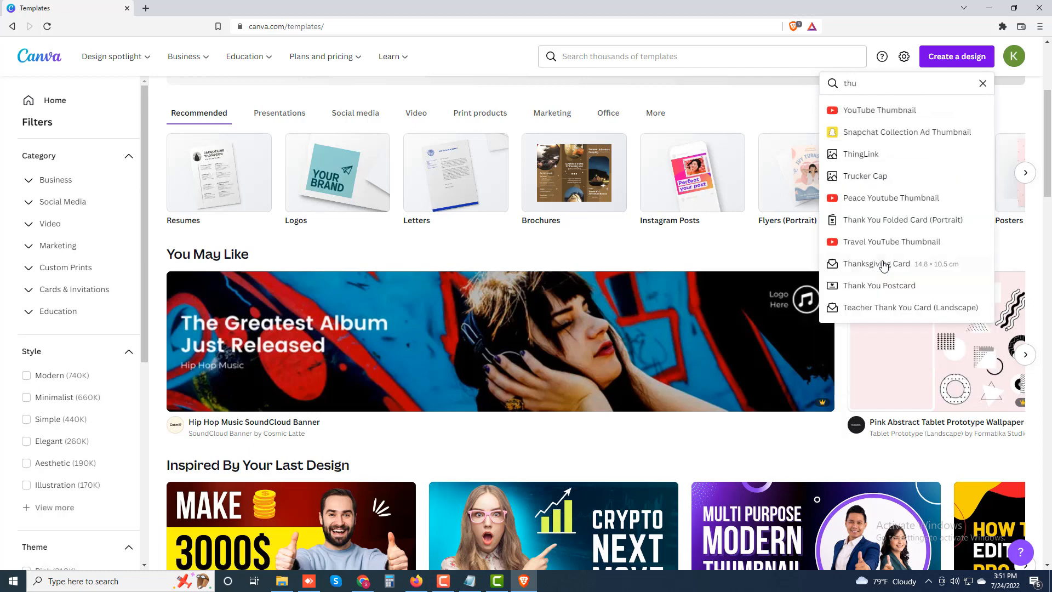
text(m)
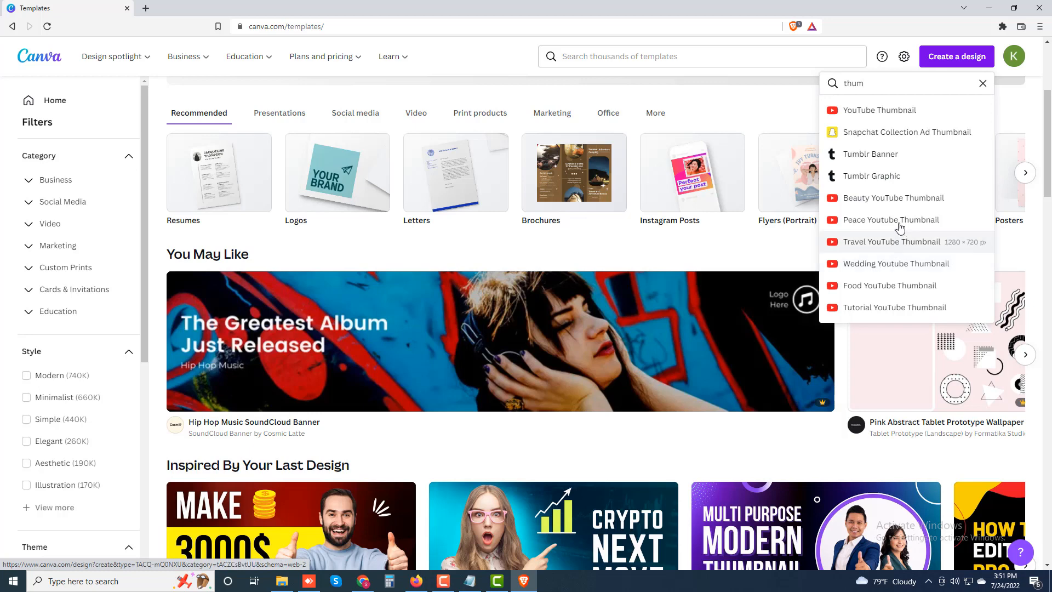
click(891, 113)
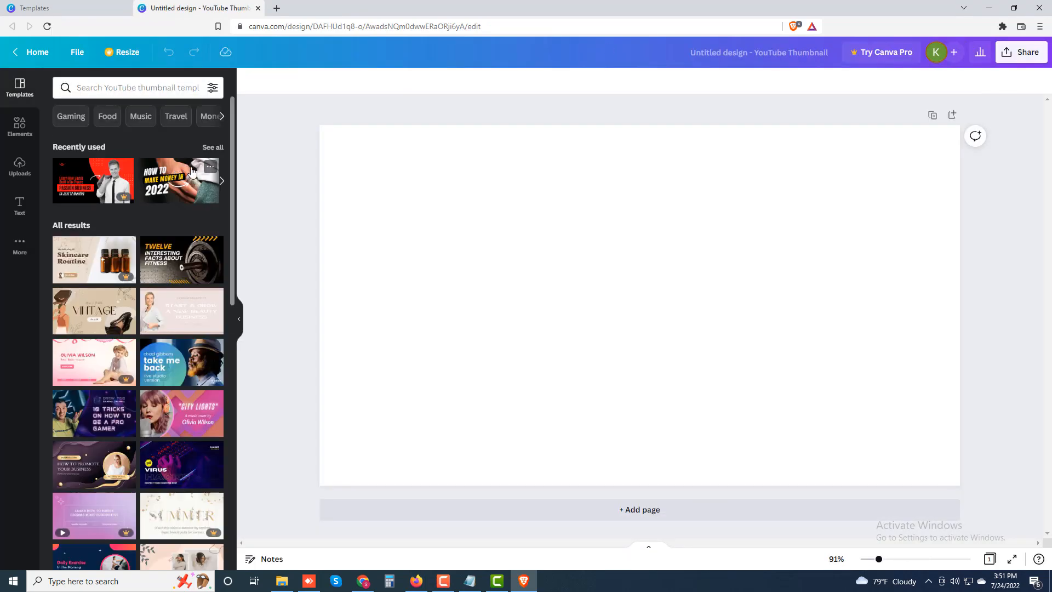
Dismiss the Pro-only "Passion Business" template and apply the recently used "How to Make Money in 2022" template to the blank page.
click(101, 192)
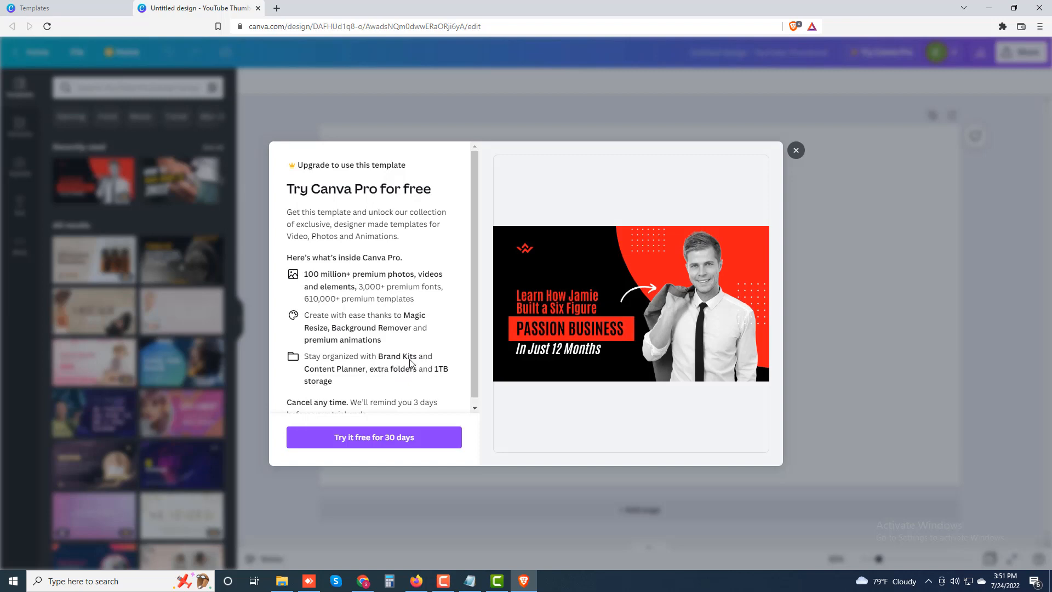
click(796, 150)
click(181, 192)
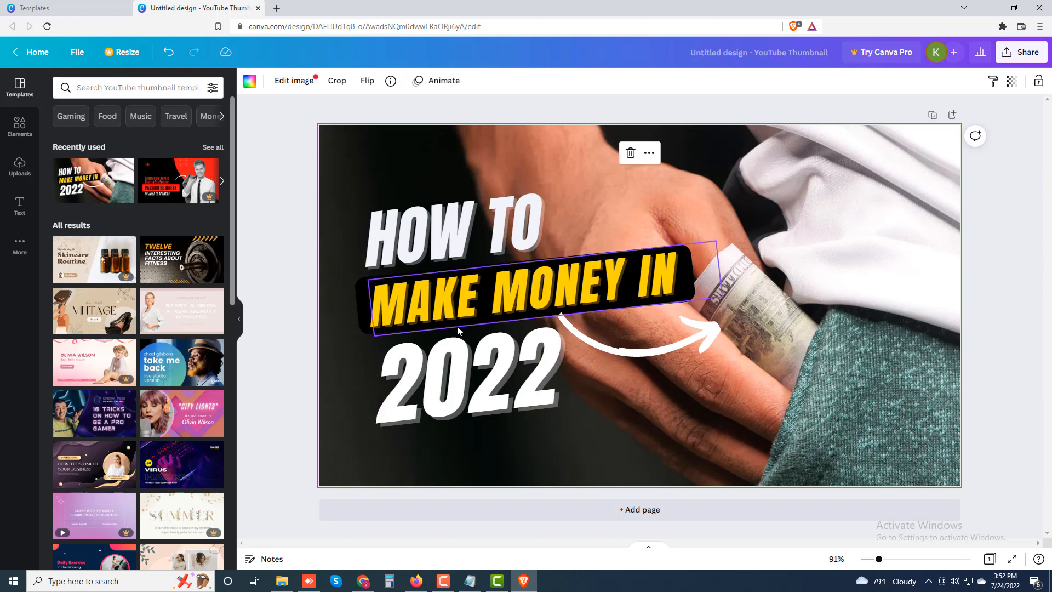
Replace the "2022" text with "ONLINE" and widen its text box so the word fits on one line.
double_click(453, 380)
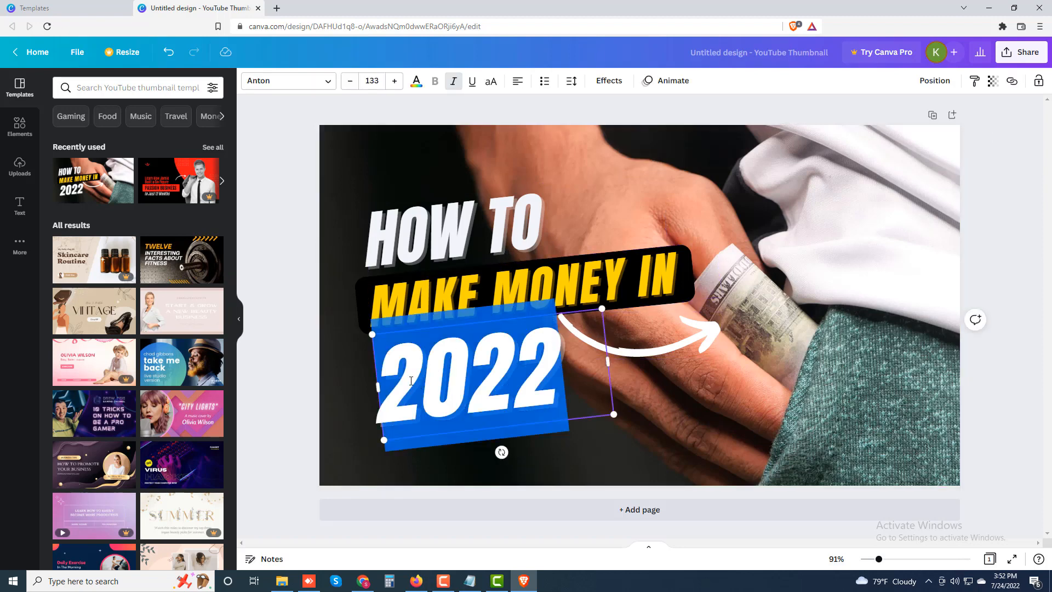
text(O)
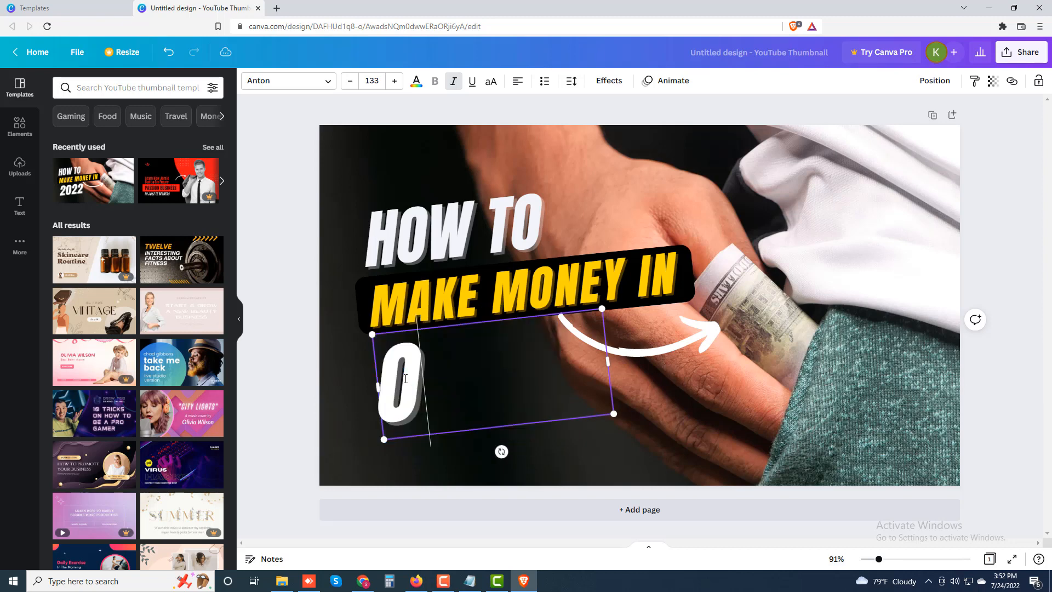
text(NII)
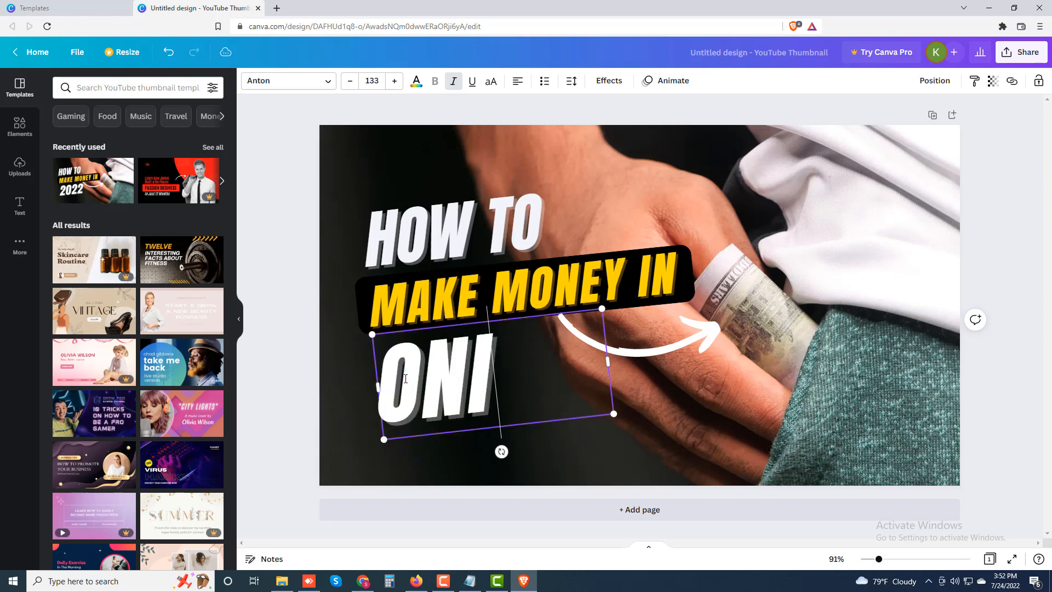
key(BackSpace)
key(BackSpace)
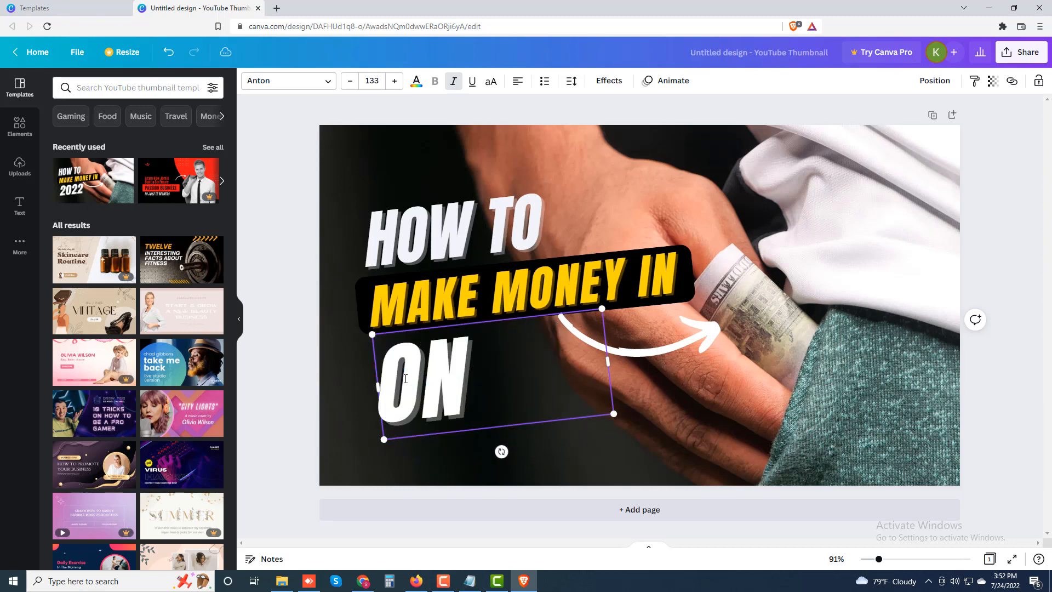
text(LINE)
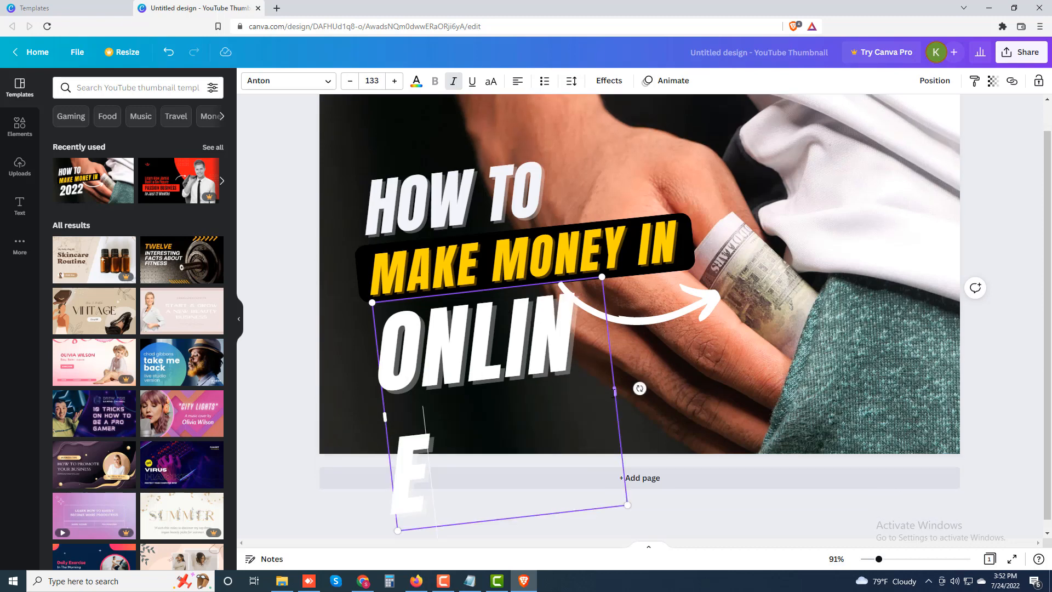
drag(615, 389, 646, 389)
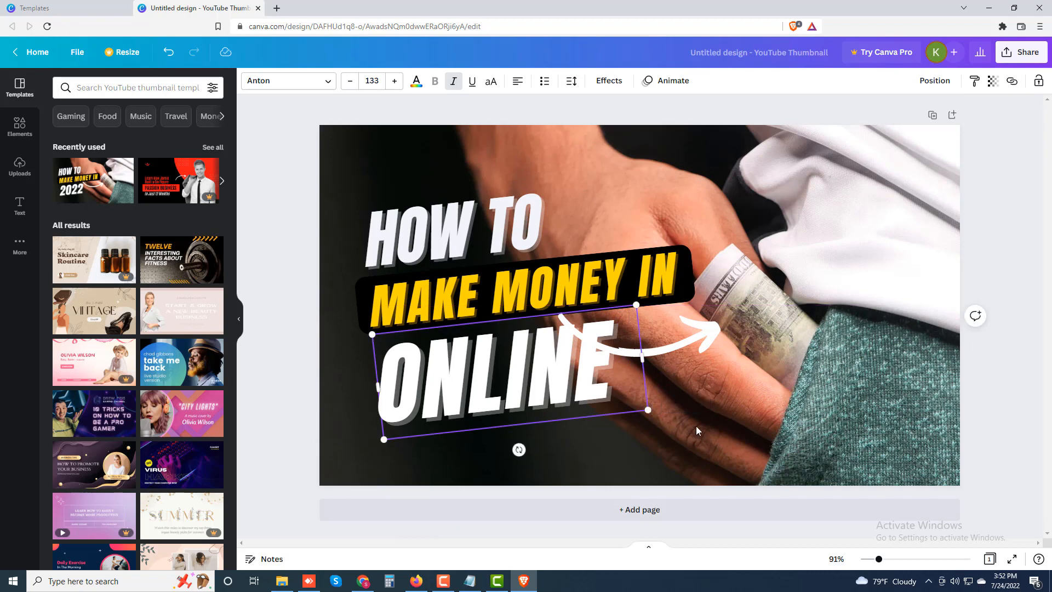
click(751, 415)
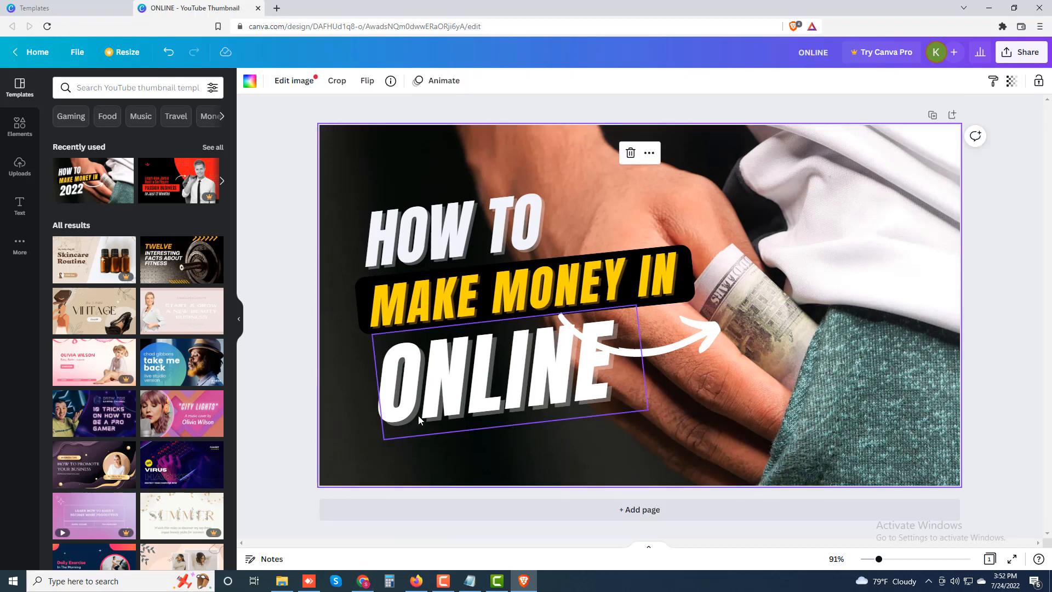
Try the yellow document color on the "HOW TO" text, then restore its off-white color.
click(411, 241)
click(412, 242)
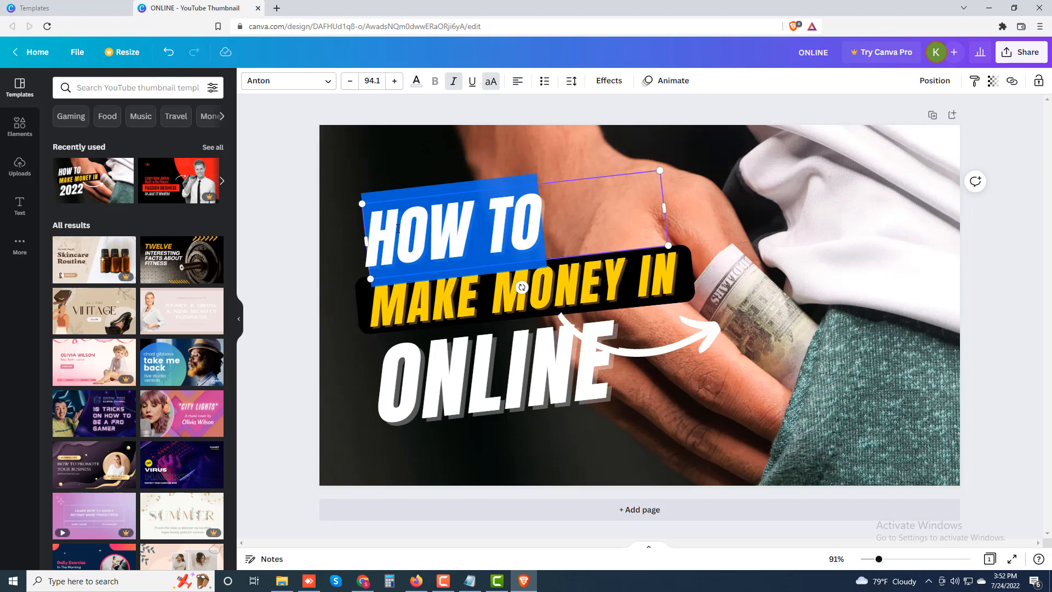
click(330, 83)
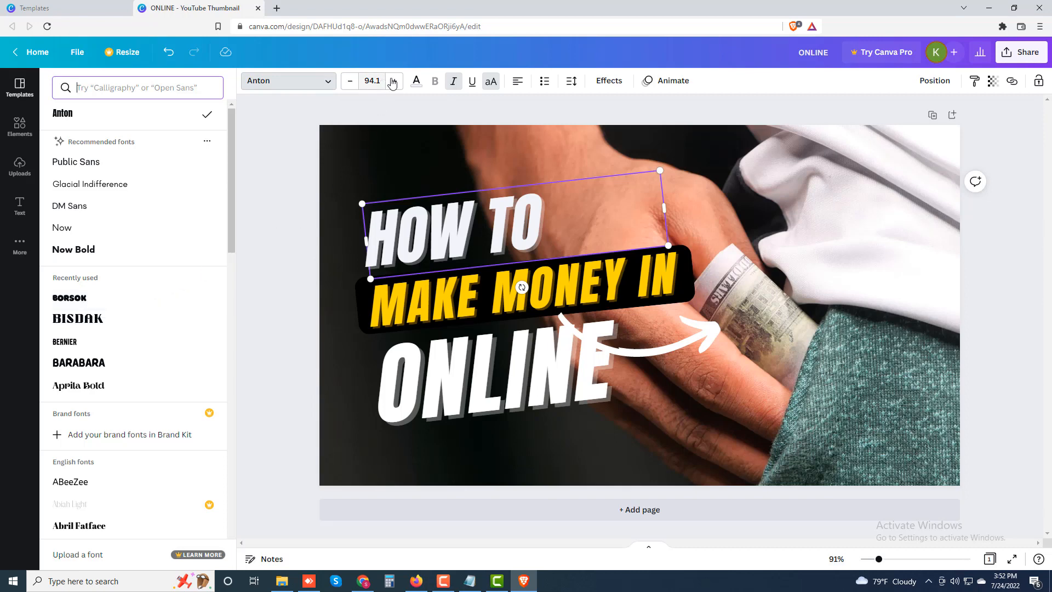
click(417, 82)
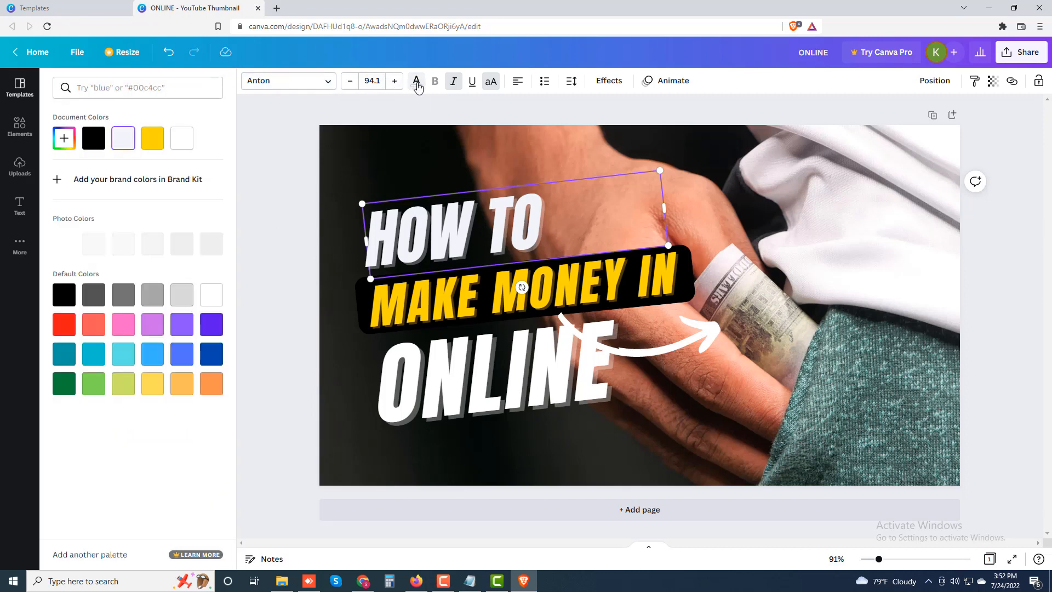
click(152, 141)
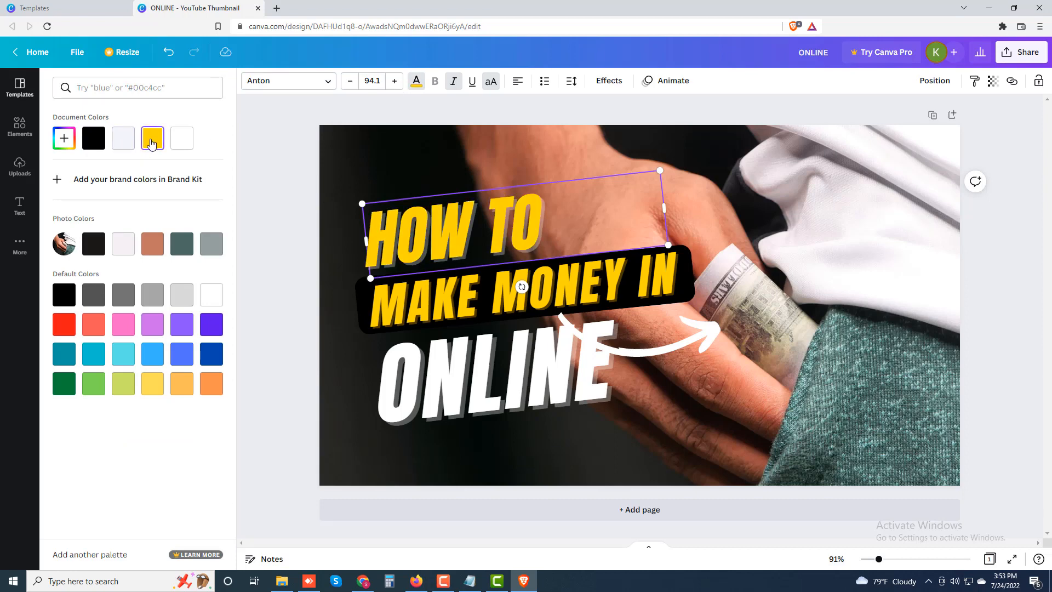
click(122, 143)
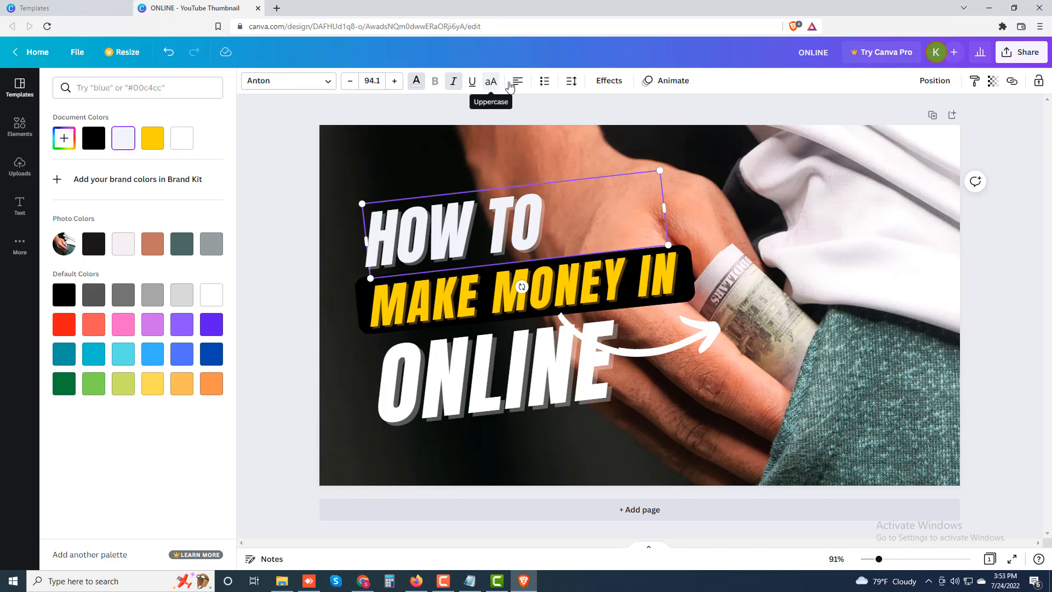
Examine the text effects and text animations available for the "HOW TO" text.
click(613, 81)
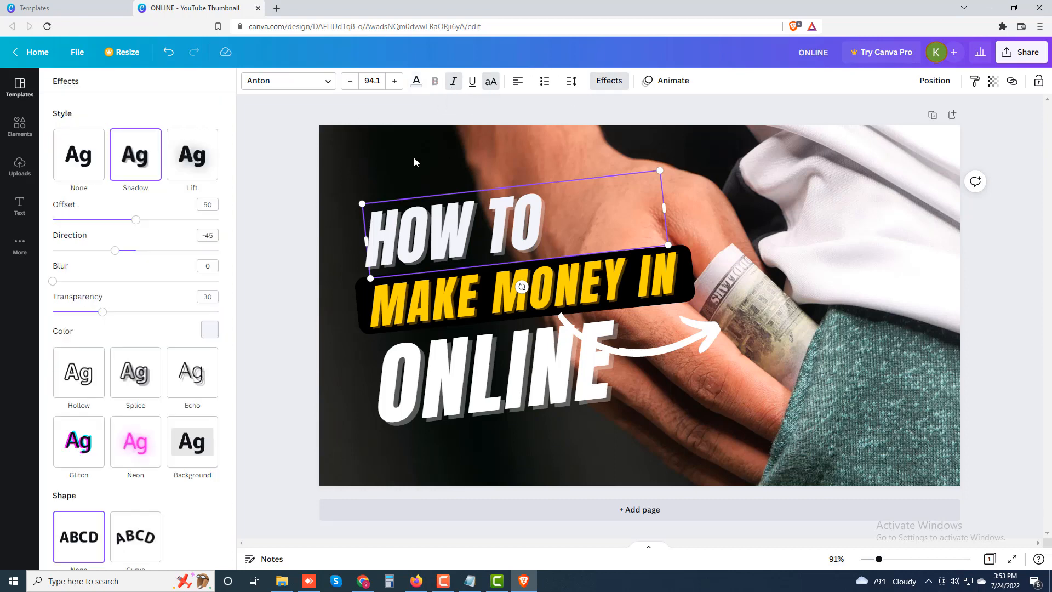
scroll(156, 393, down, 1)
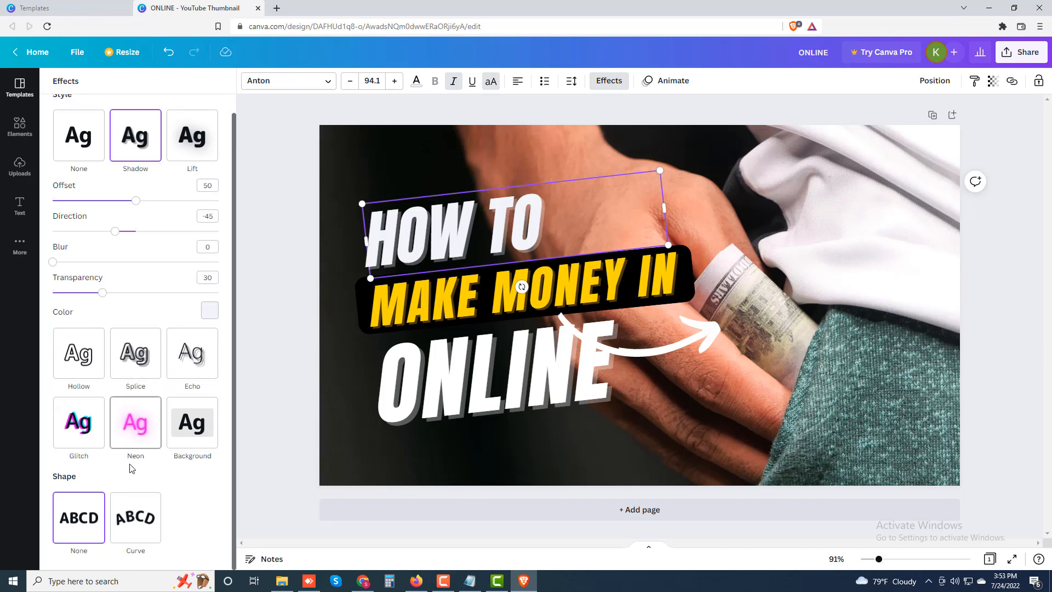
scroll(131, 466, up, 1)
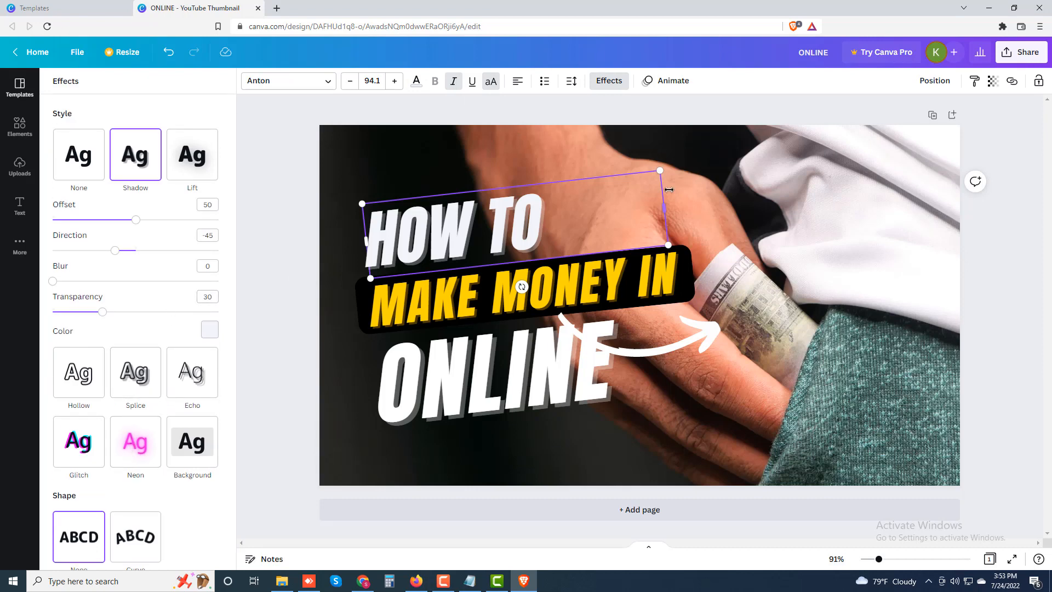
click(671, 80)
click(204, 249)
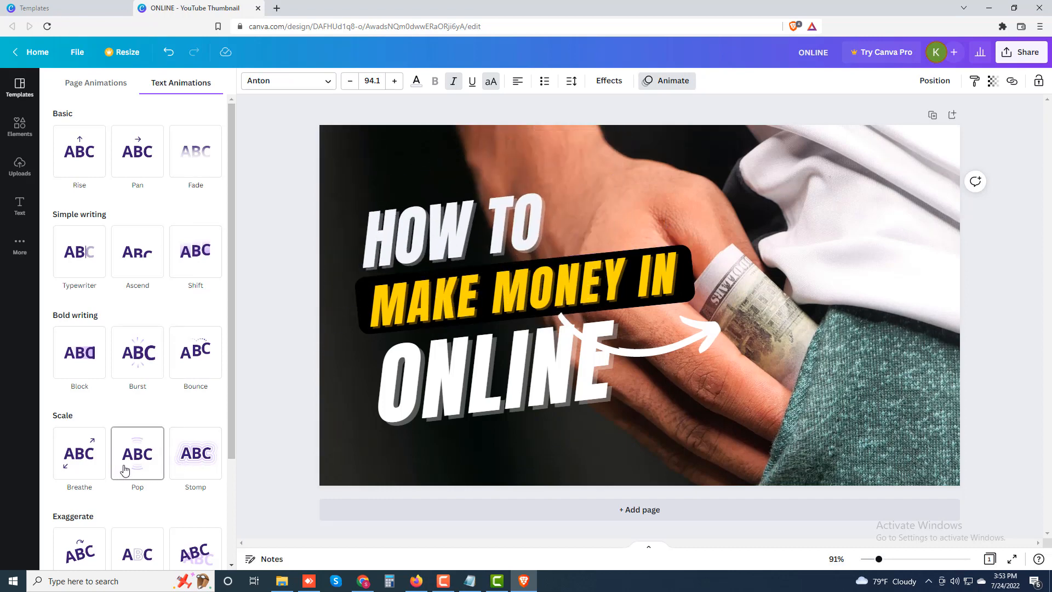
Examine the remaining text animations and the page animations, return to the templates, and select the background photo.
scroll(123, 471, down, 2)
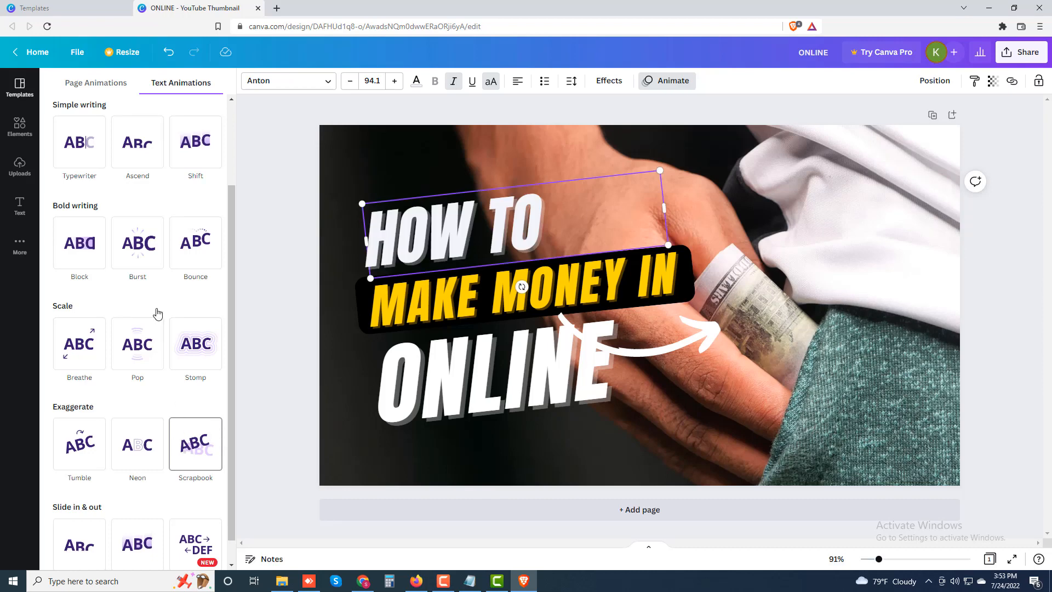
scroll(134, 469, down, 1)
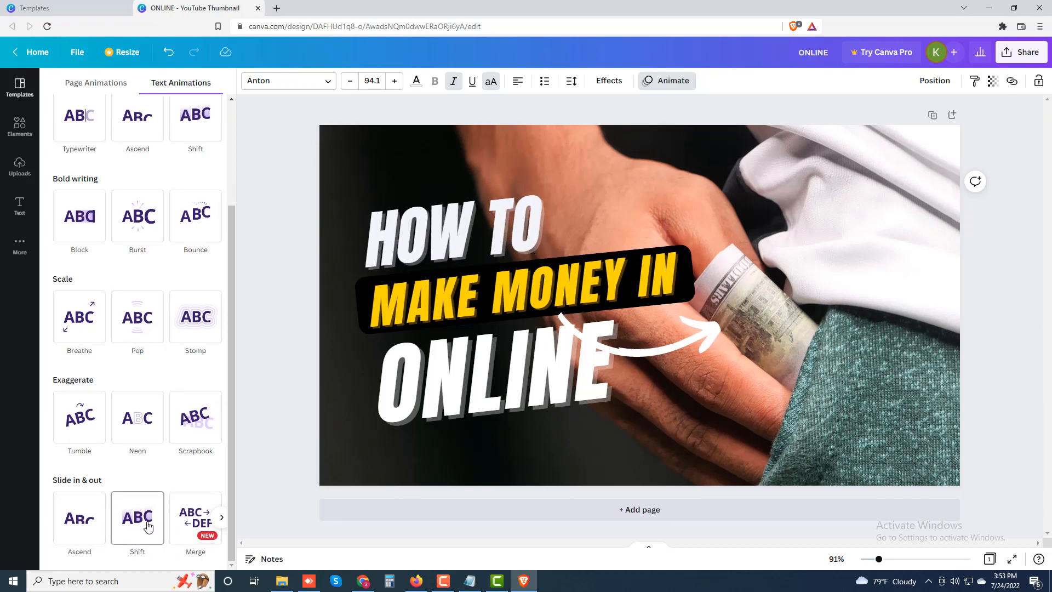
scroll(107, 309, up, 3)
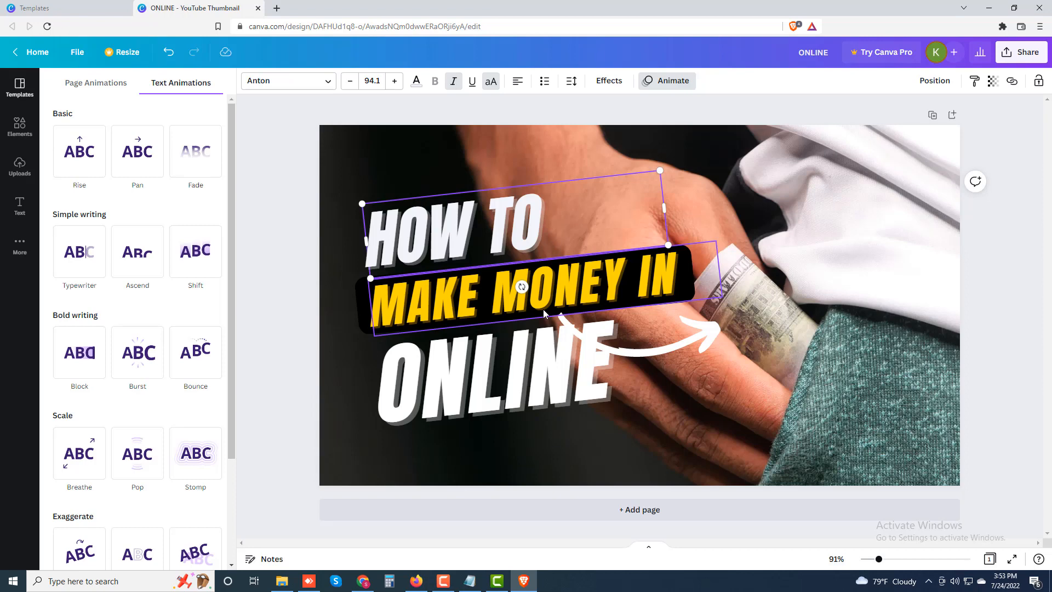
click(101, 89)
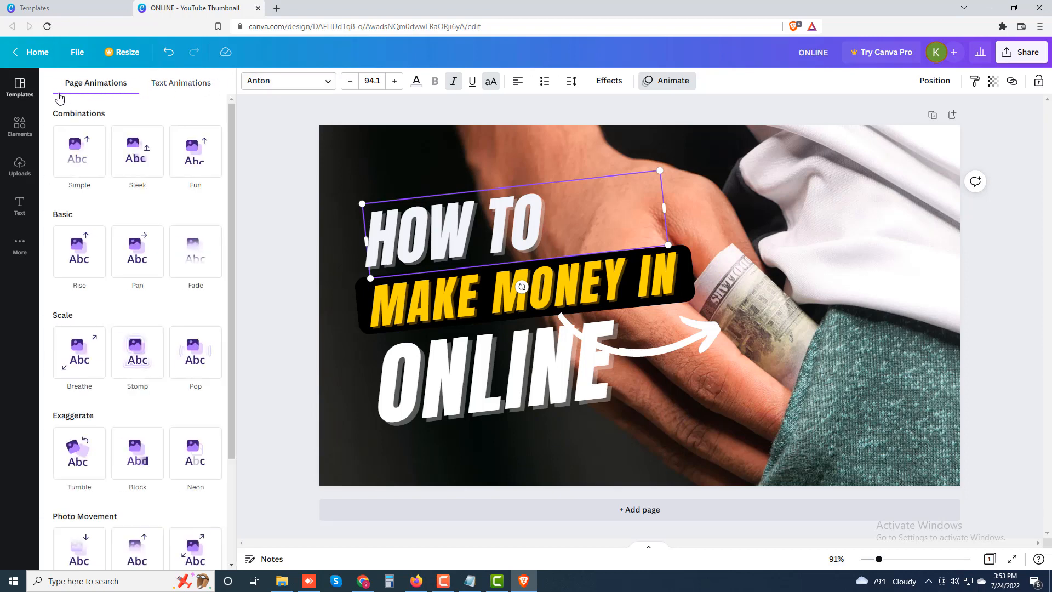
click(19, 86)
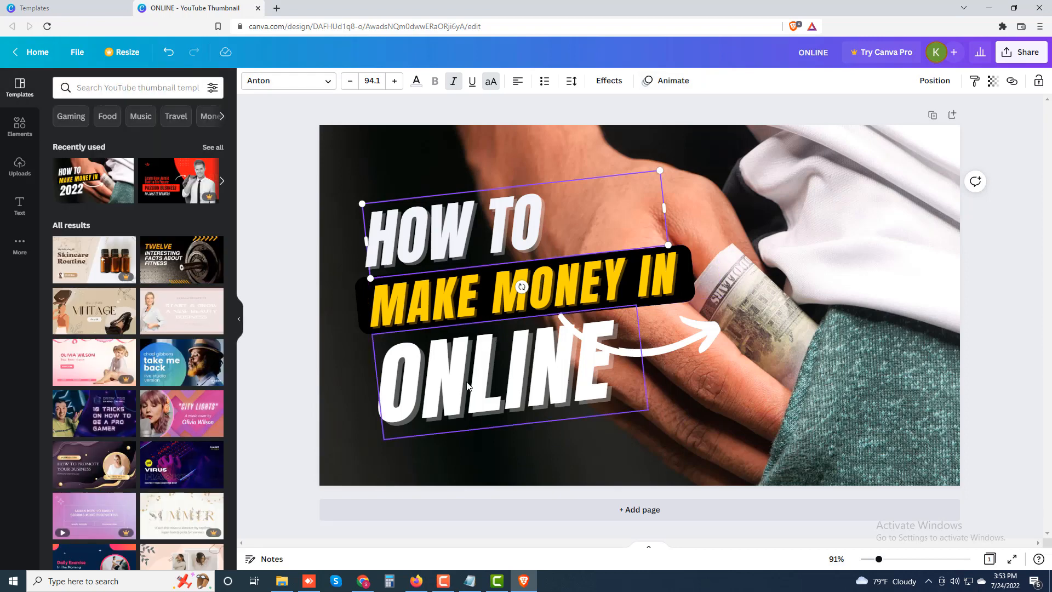
click(708, 426)
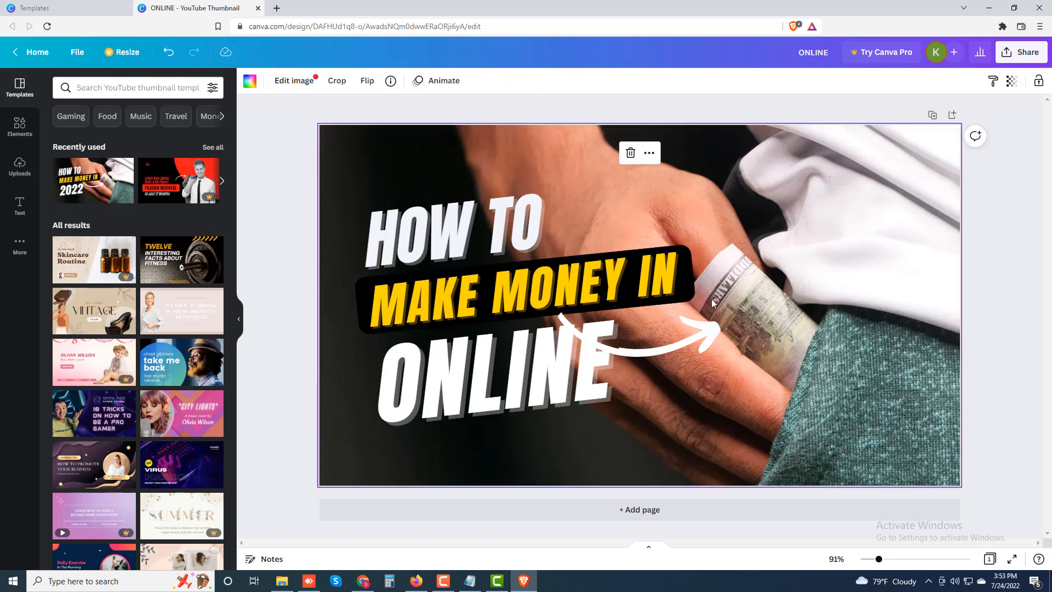
Check the available download file types and download the thumbnail as a PNG.
click(1021, 52)
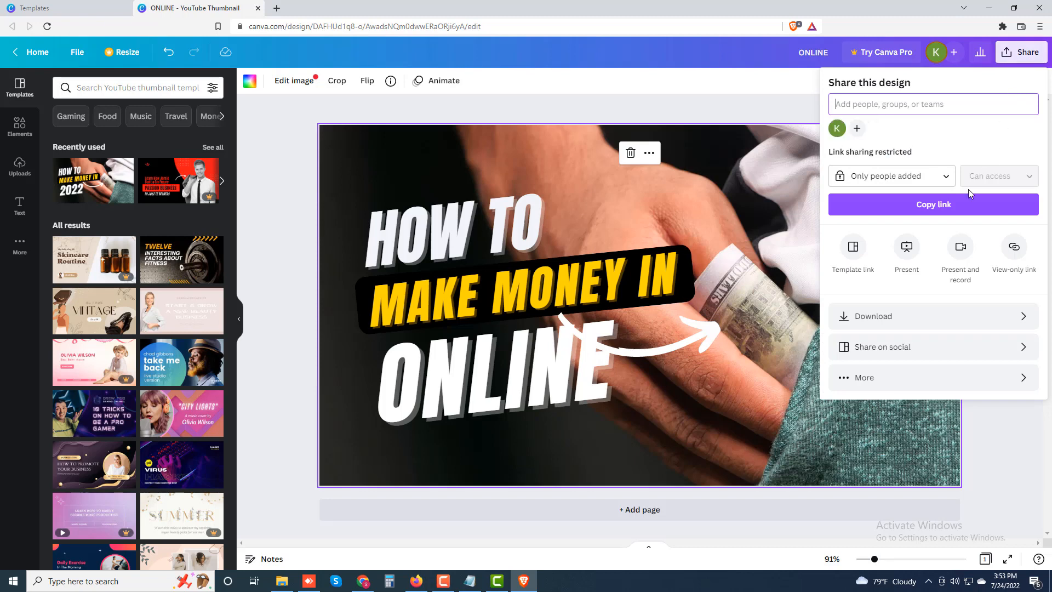
click(926, 316)
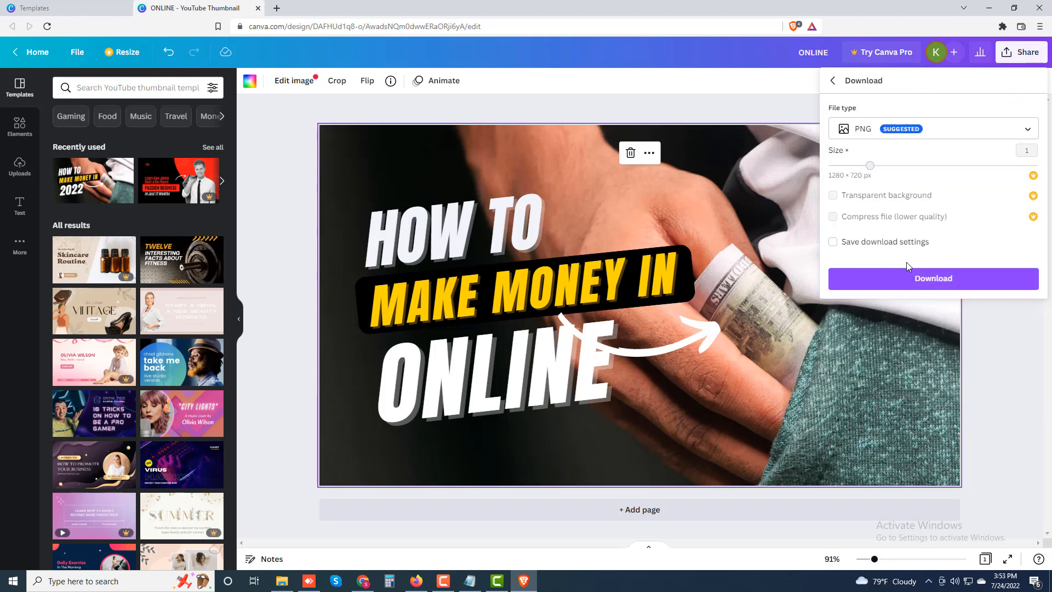
click(908, 281)
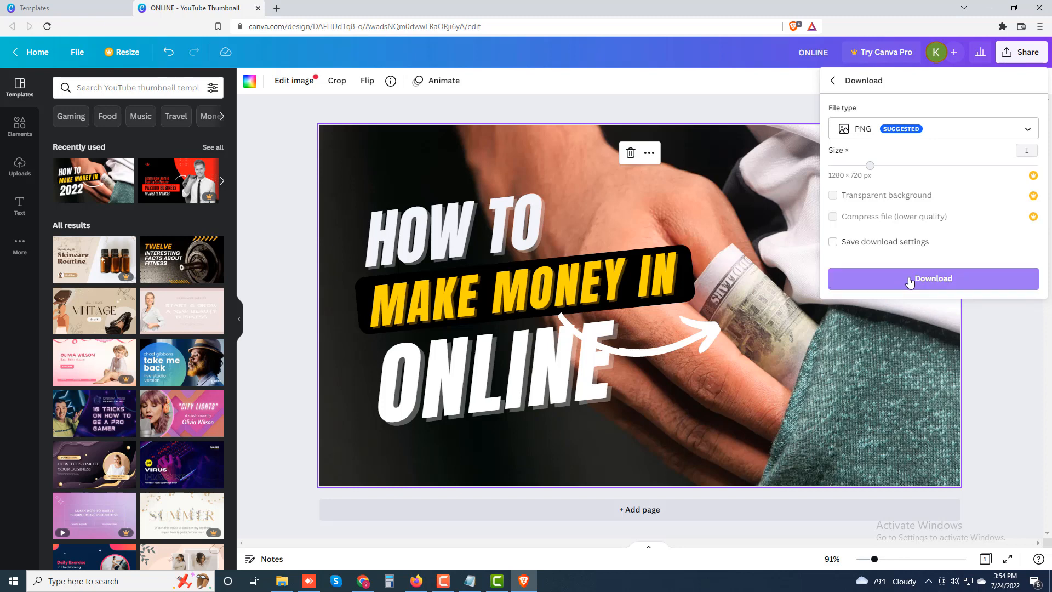
click(895, 128)
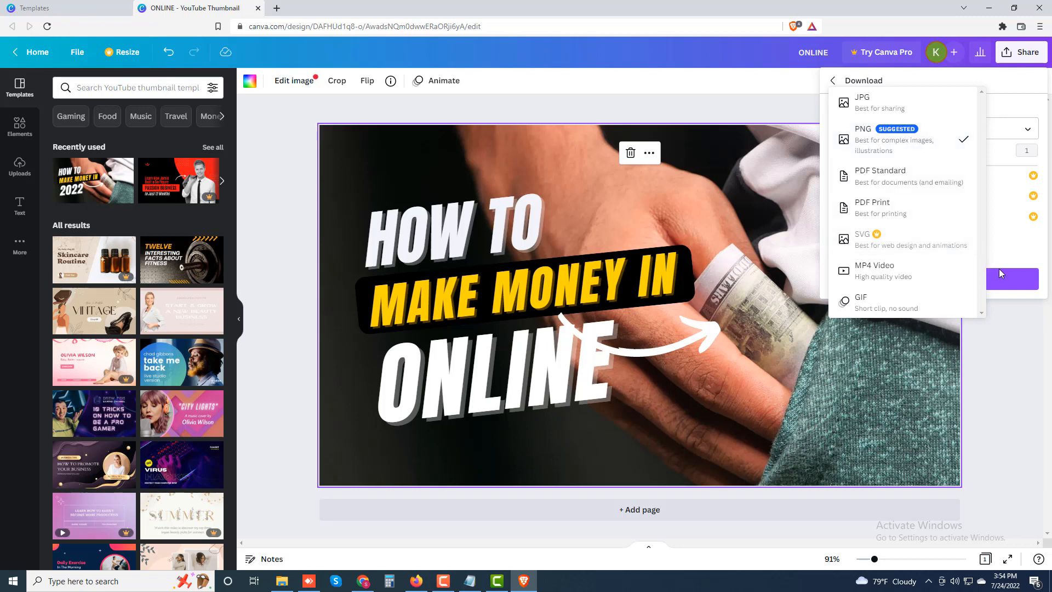
click(1006, 281)
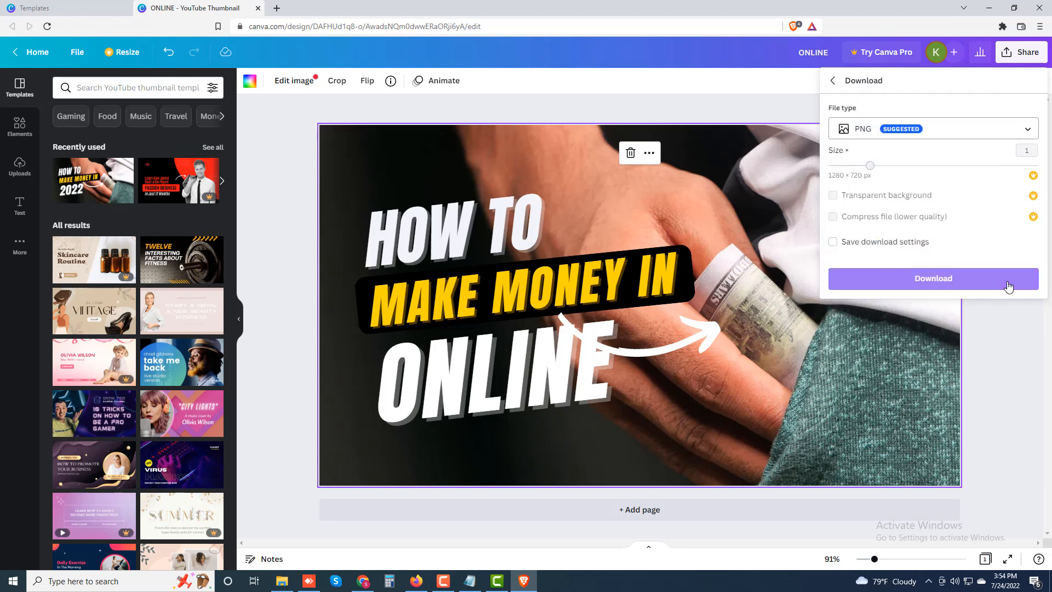
click(968, 285)
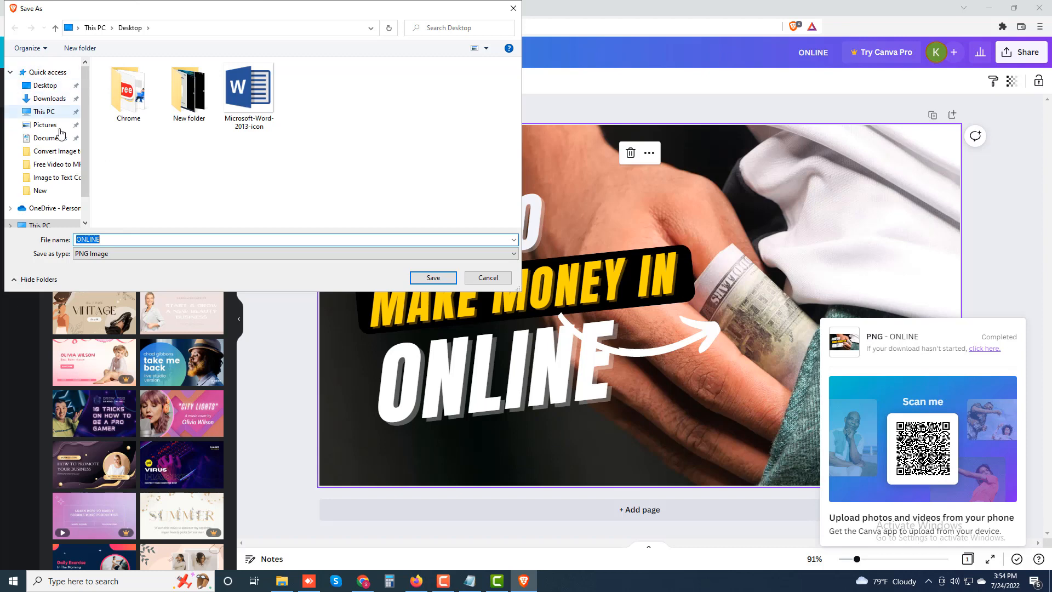
Save the downloaded image in the "New" folder as "How to Make Money Online" and dismiss the download notice.
click(49, 193)
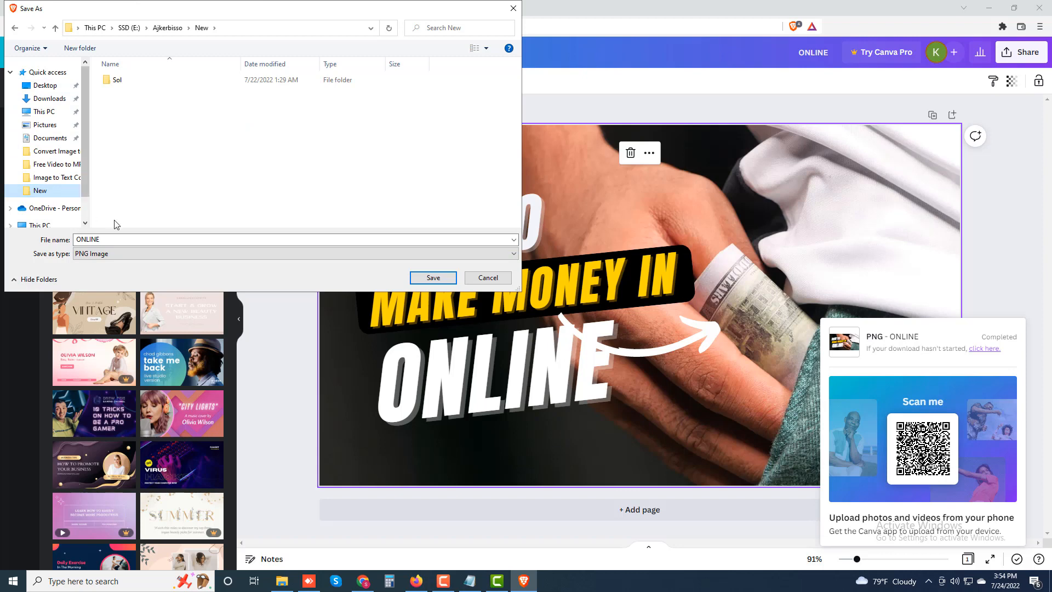
click(118, 242)
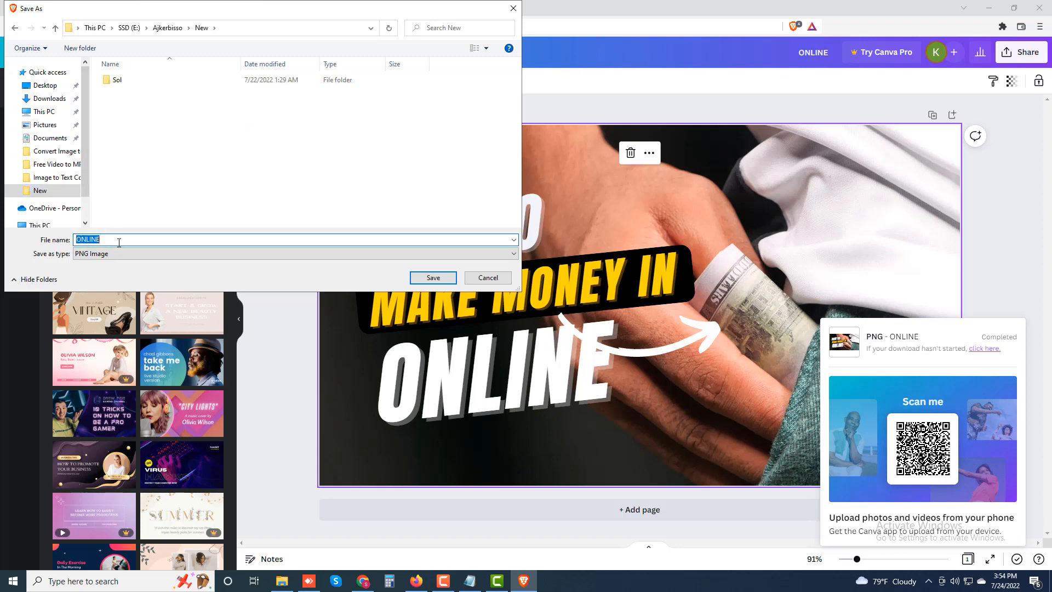
text(How to Make Money Online)
click(442, 282)
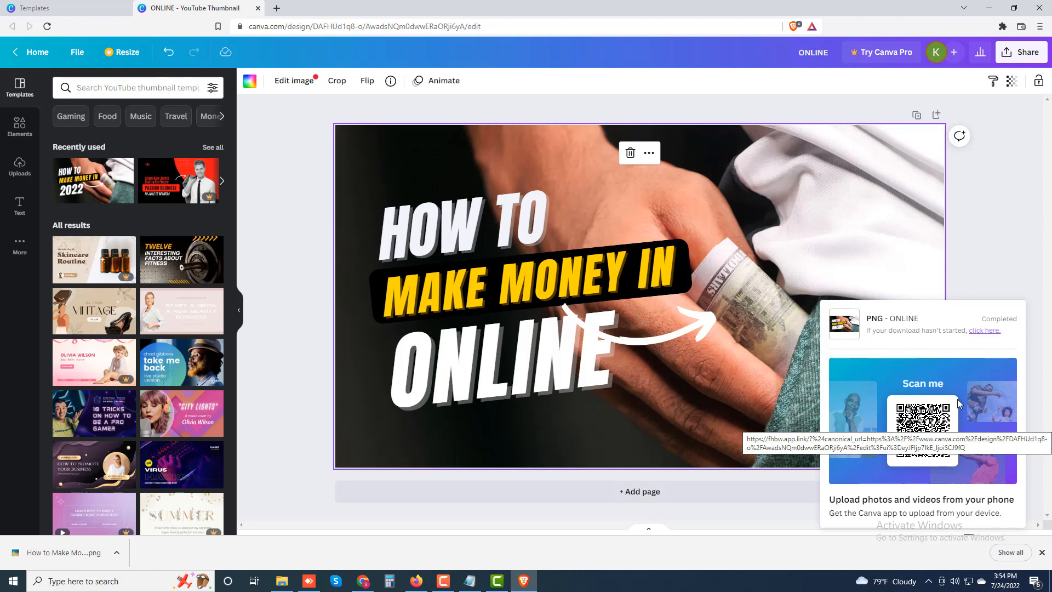
click(992, 281)
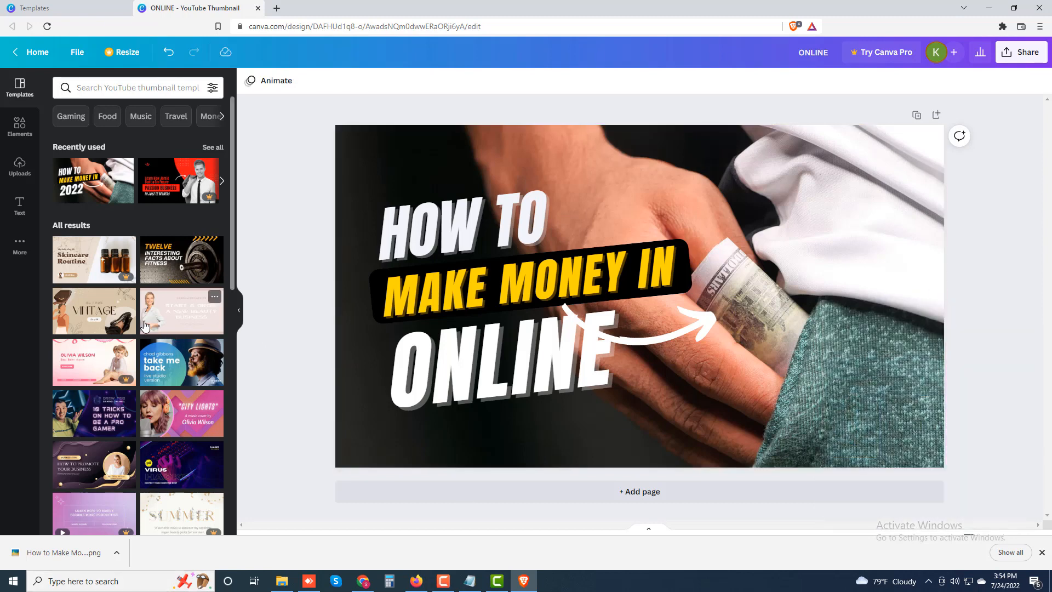
Dismiss the Pro-only "Daily Exercise" template and apply the red "How to Grow Your Channel" template to the page.
scroll(144, 325, down, 3)
scroll(140, 320, down, 1)
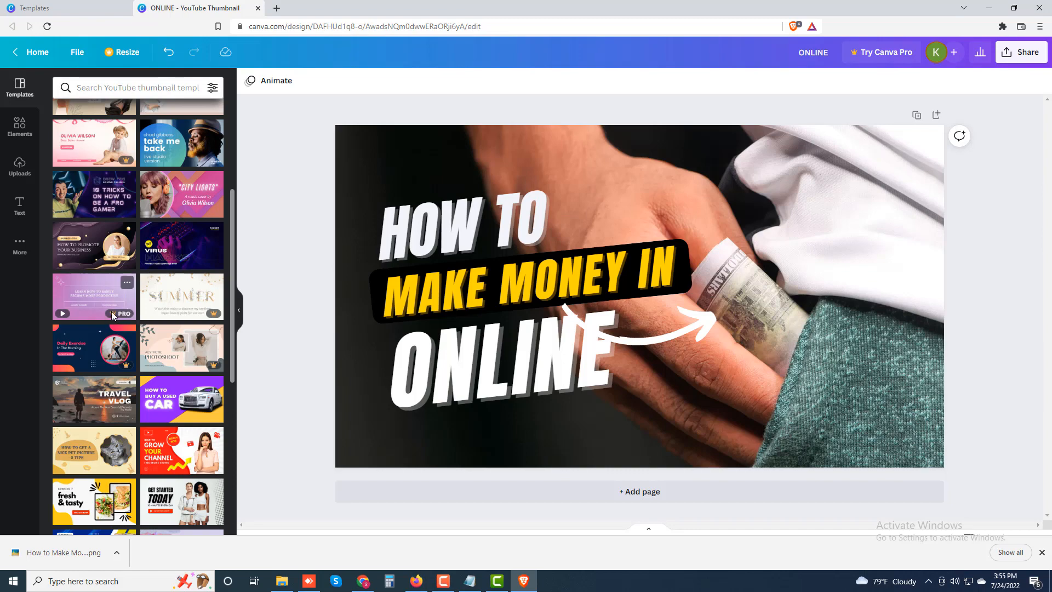
click(97, 338)
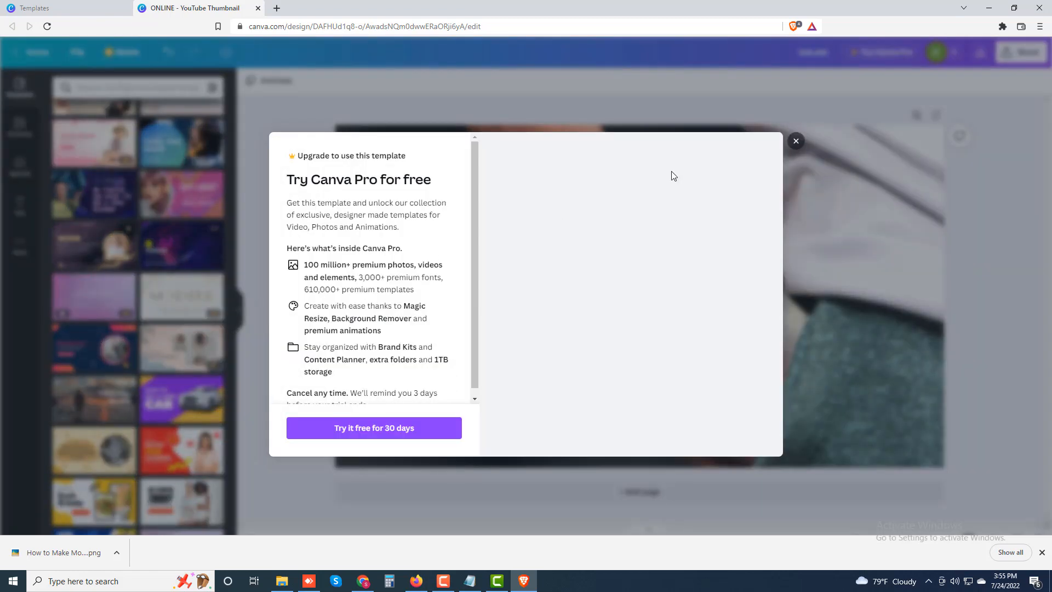
click(795, 142)
scroll(151, 394, down, 1)
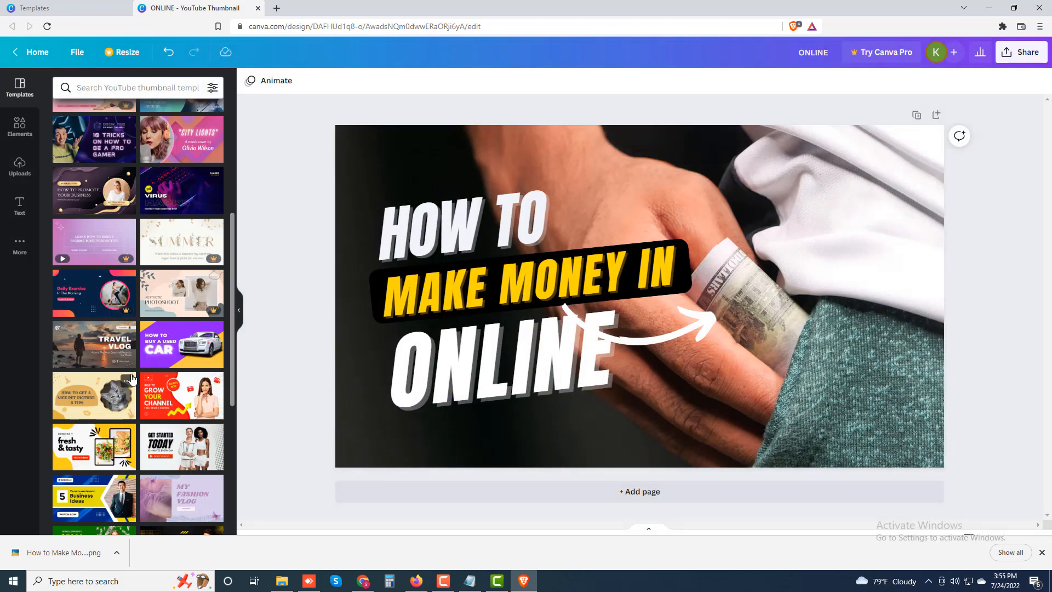
click(177, 398)
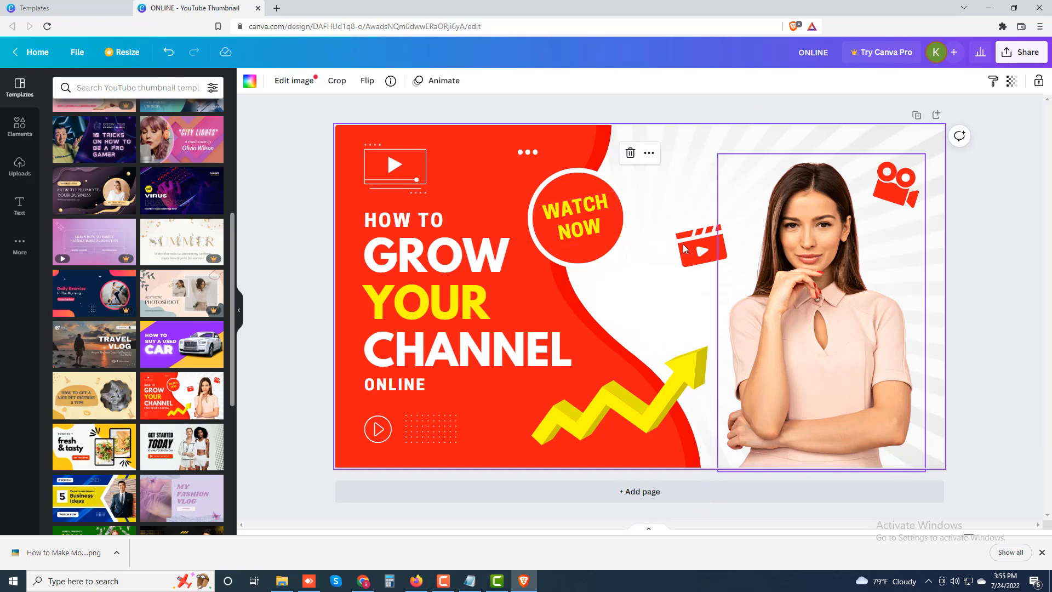
Select the "WATCH NOW" badge text, leave it as is, and retype the small line above the title as "HOW TO".
click(574, 228)
click(574, 228)
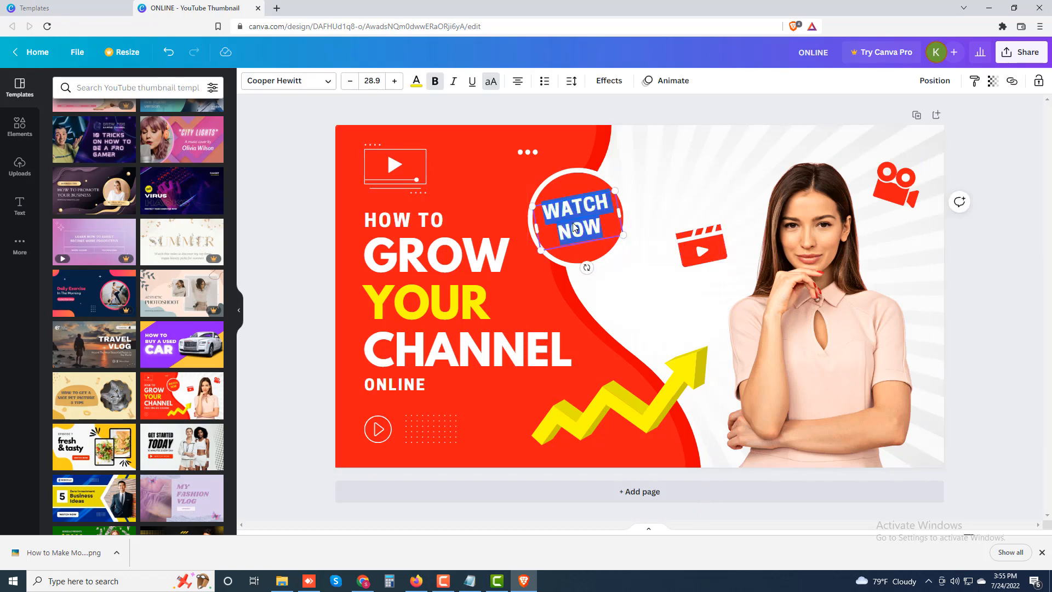
click(396, 229)
double_click(396, 229)
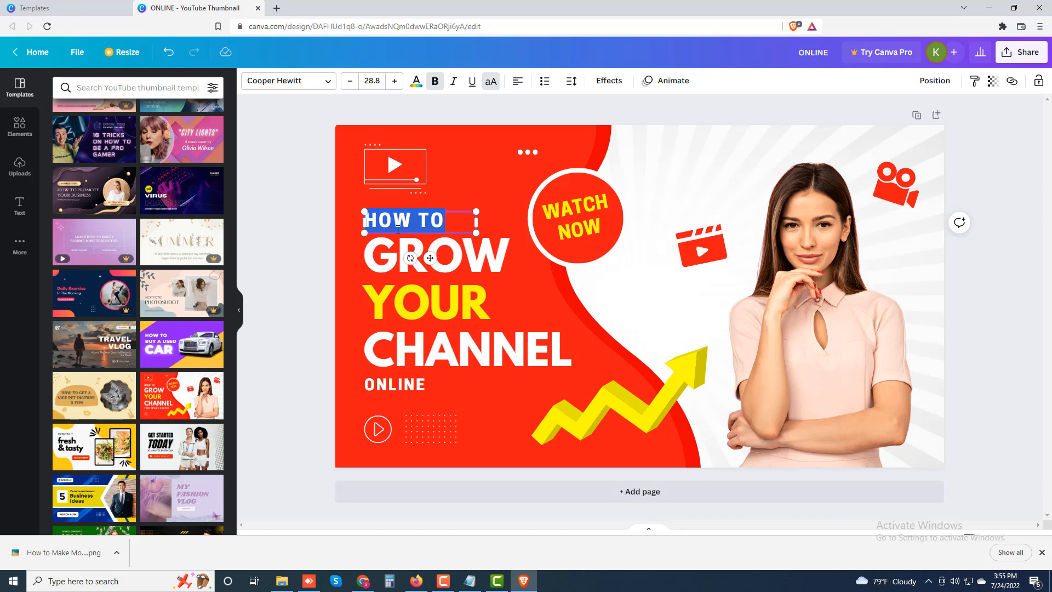
text(H)
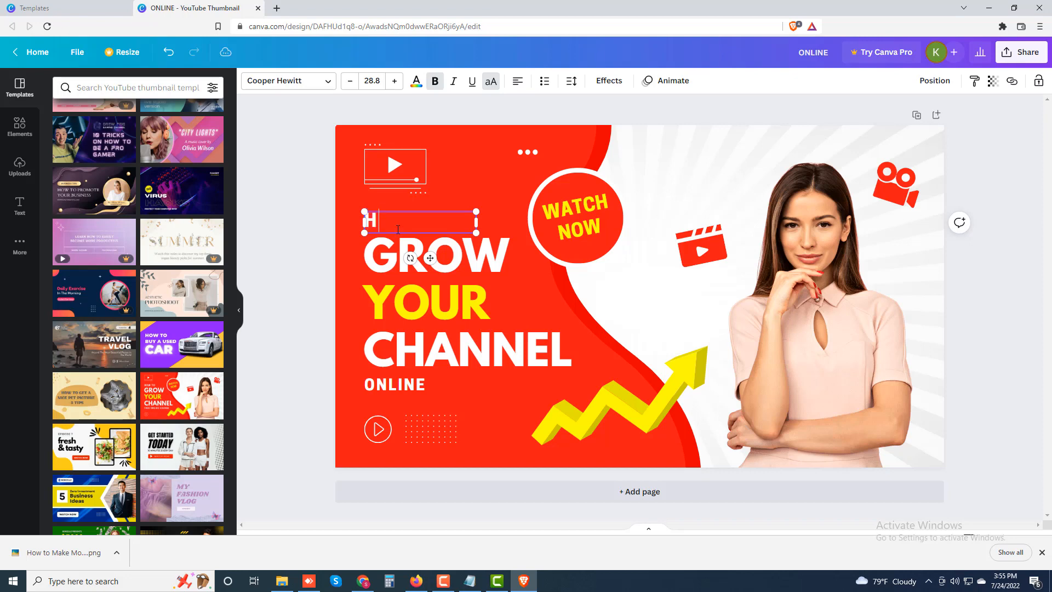
text(OW TO)
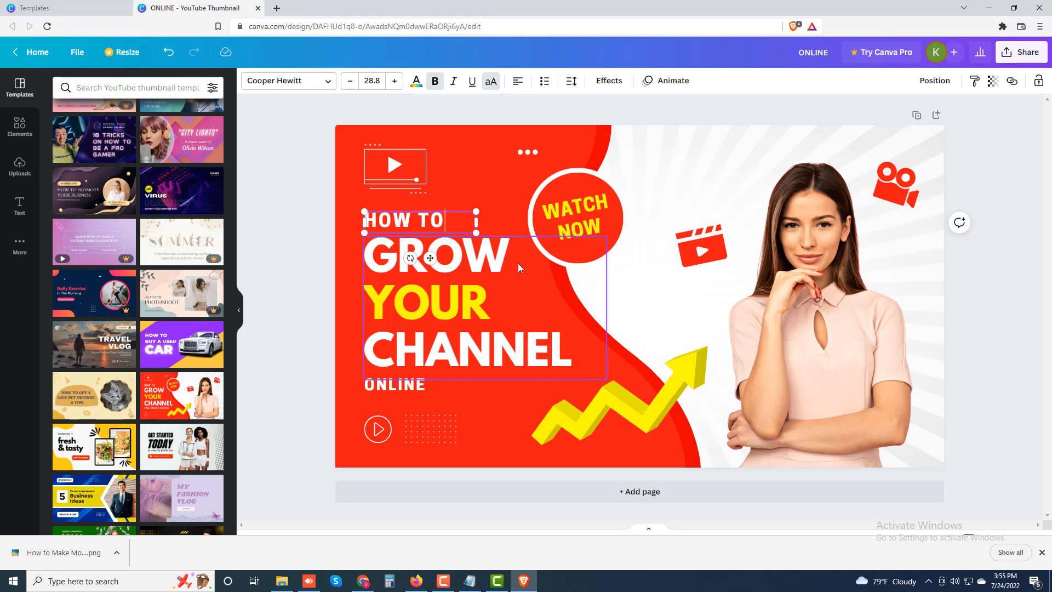
Replace the title with "CREATE YOUTUBE THUMBNAIL" on three lines and widen its text box so "THUMBNAIL" fits on one line.
click(469, 275)
click(469, 274)
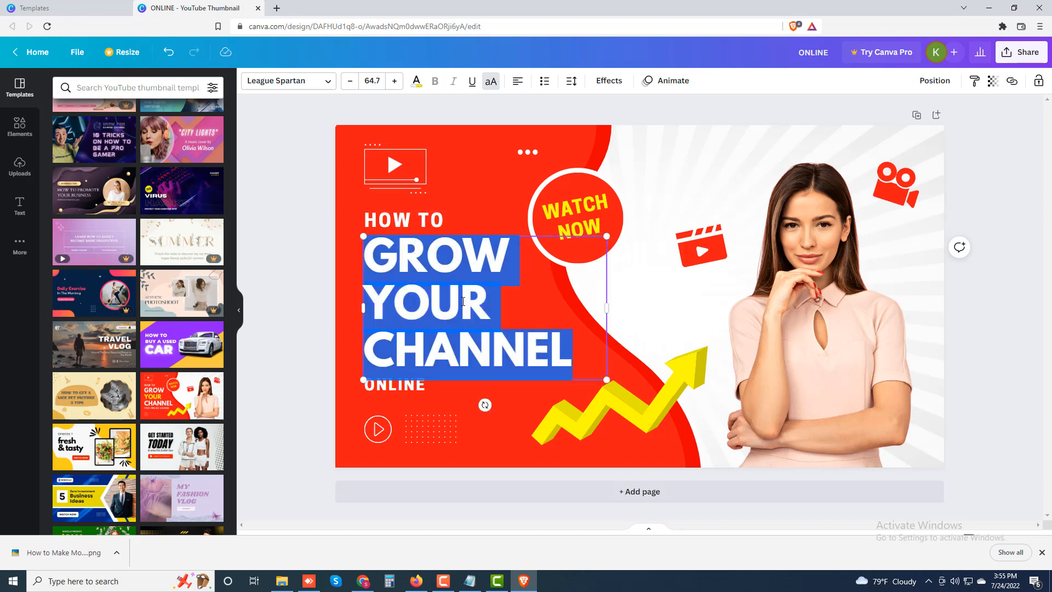
text(CR)
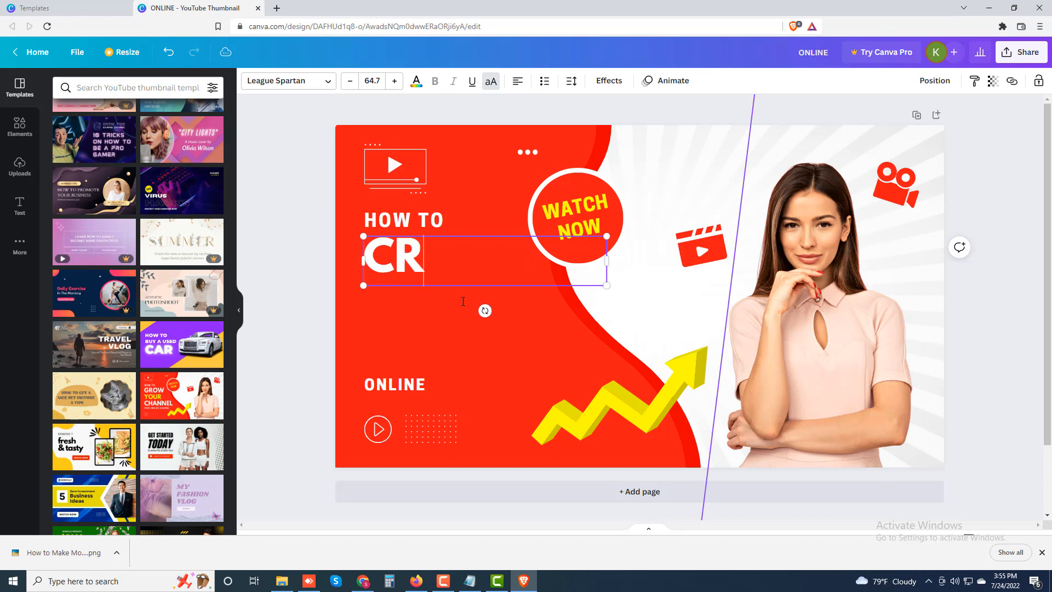
text(EATE)
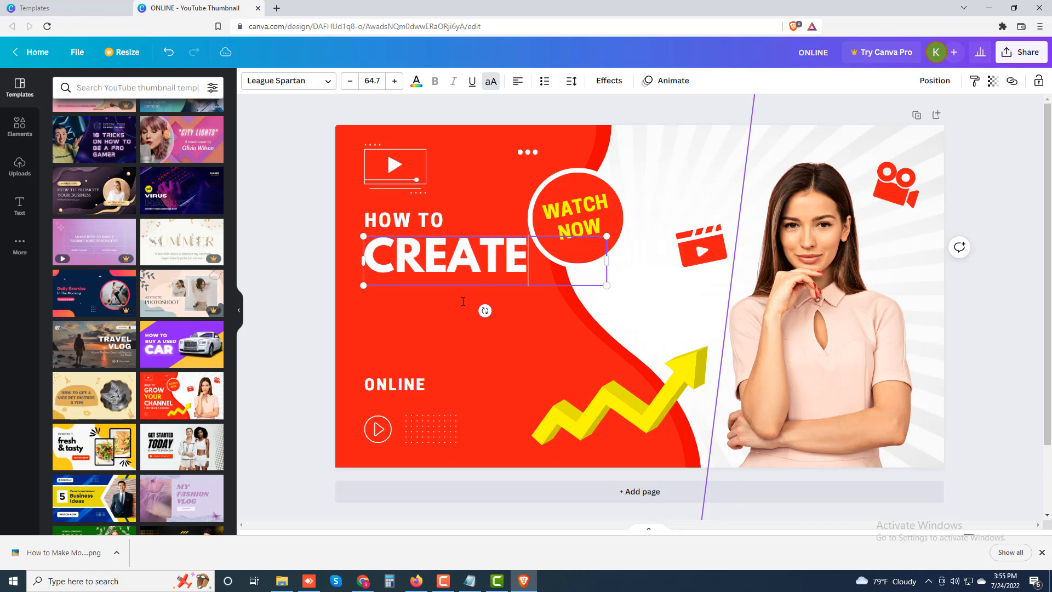
key(Return)
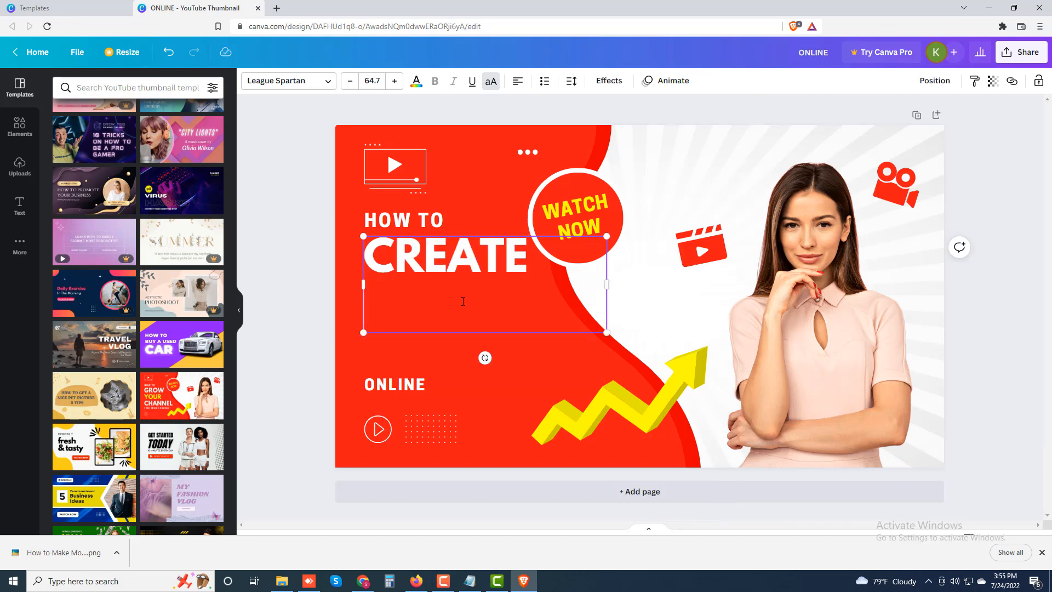
text(YOUTUBE)
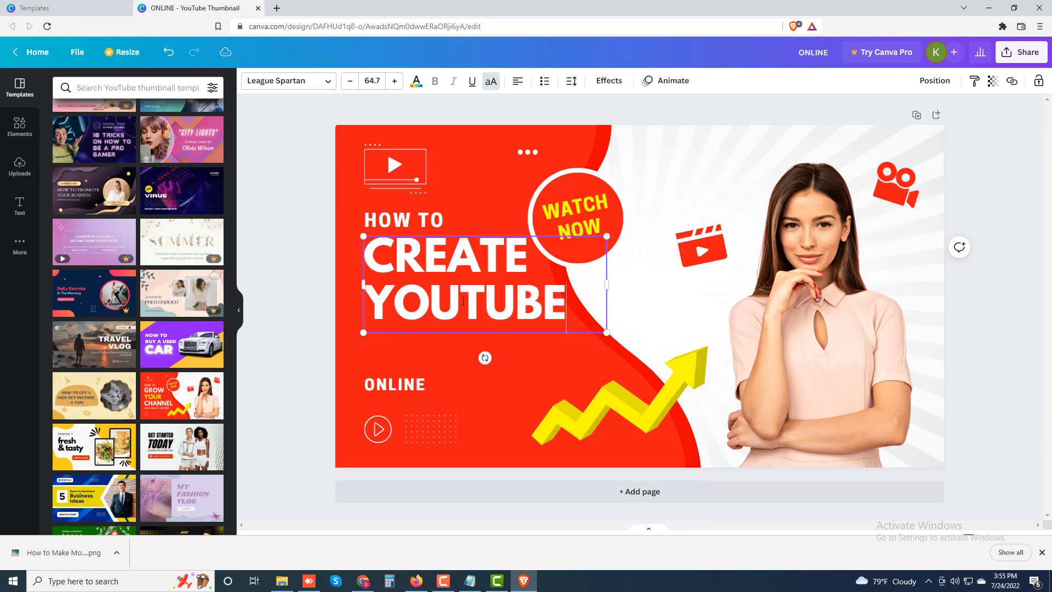
key(Return)
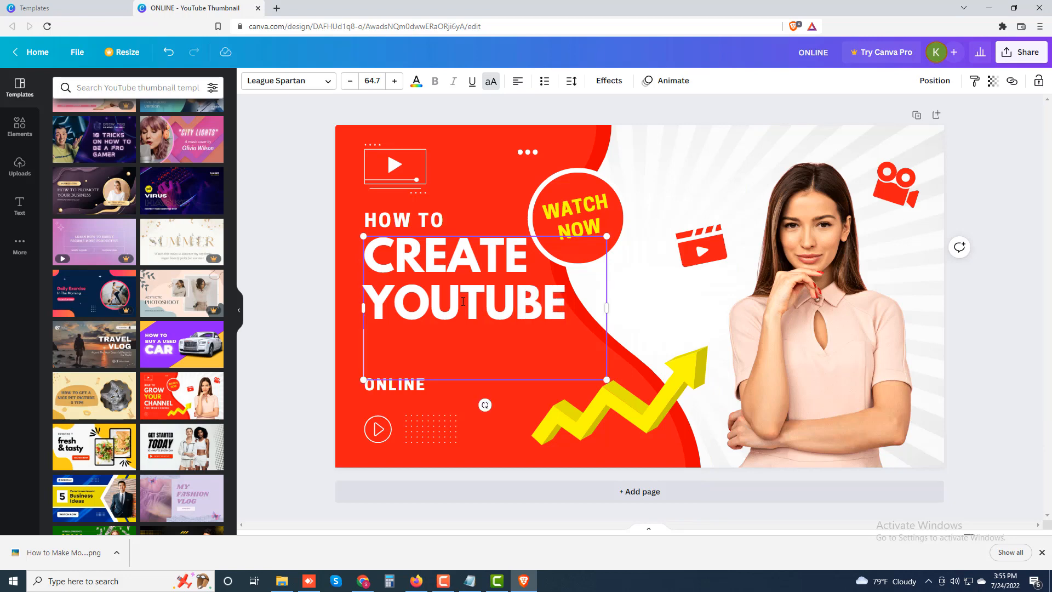
text(THUMBNAIL)
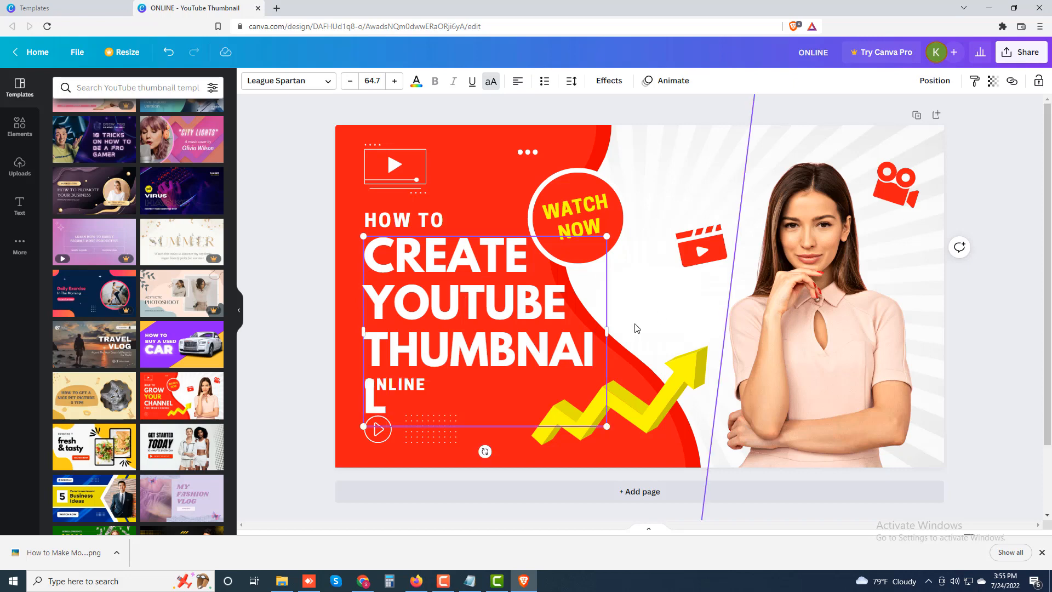
drag(608, 332, 619, 333)
Retype the small text line below the title as "ONLINE".
click(505, 386)
double_click(428, 386)
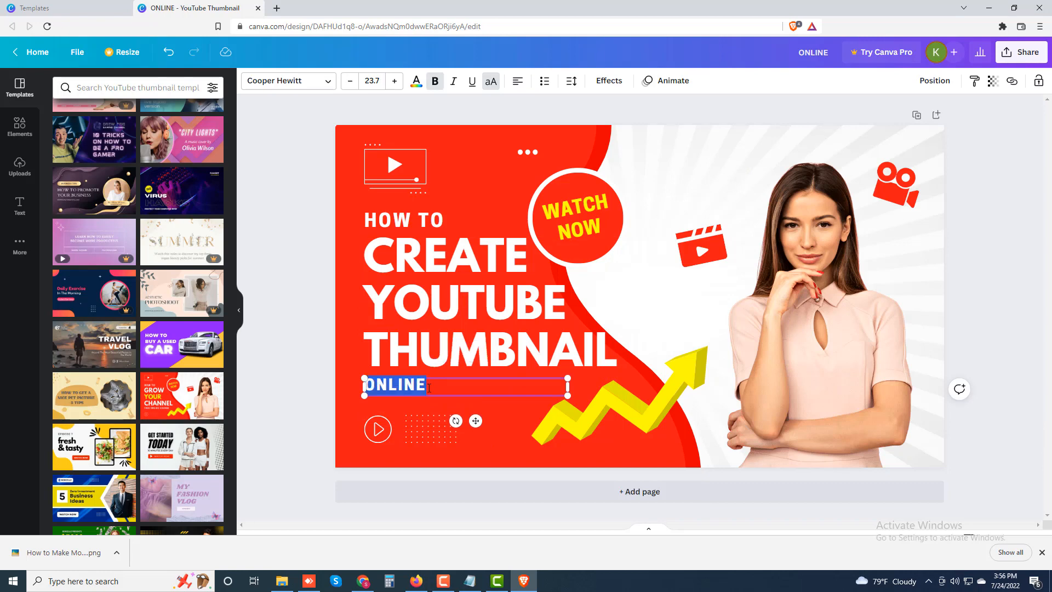
text(ONLINE)
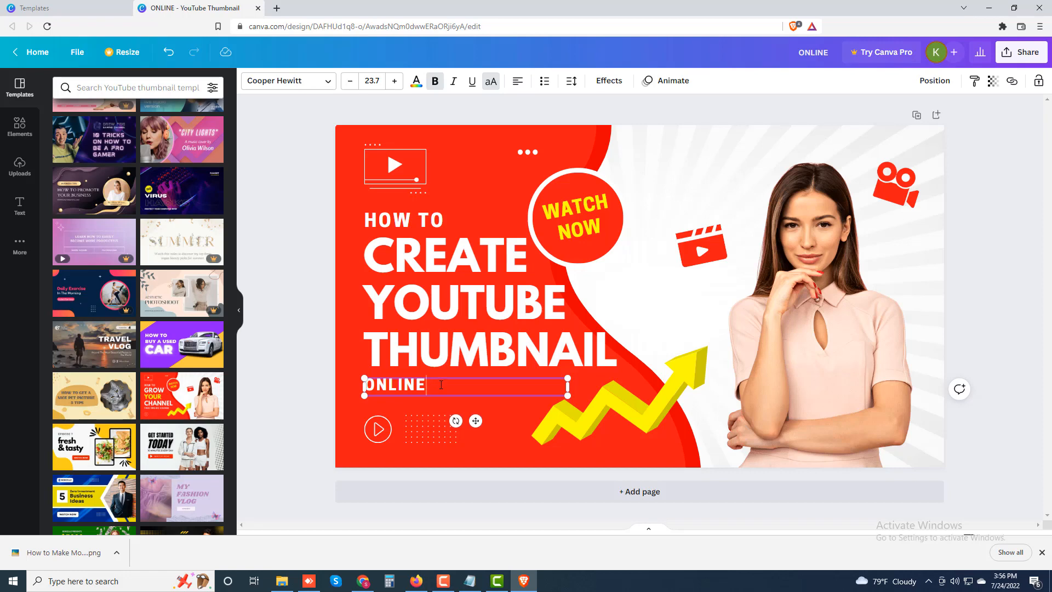
Try the Borsok and Bisdak fonts on the "ONLINE" text line, and settle on Barabara.
drag(441, 385, 330, 383)
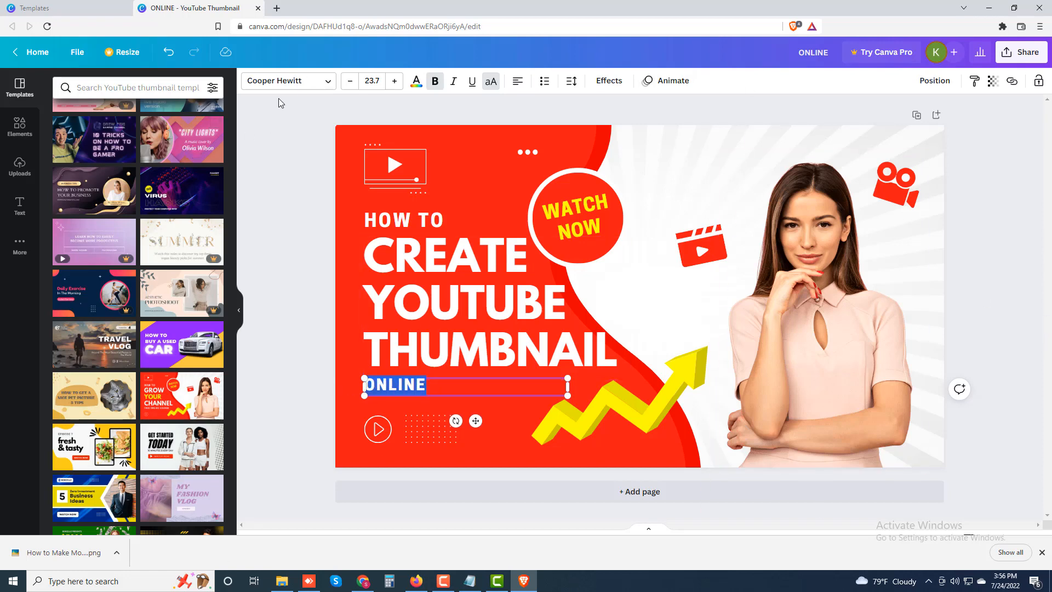
click(325, 82)
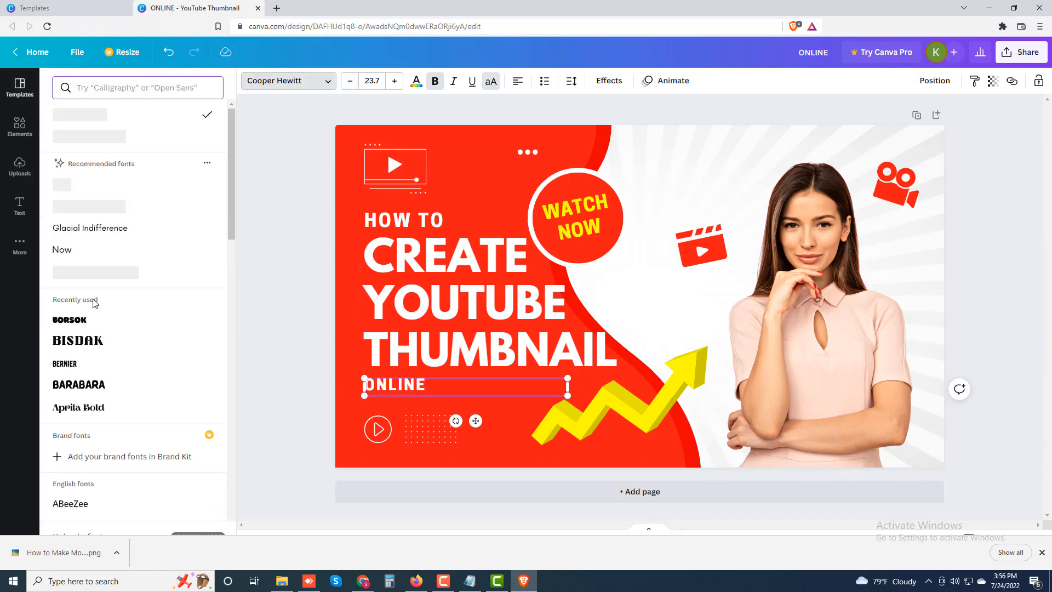
click(81, 328)
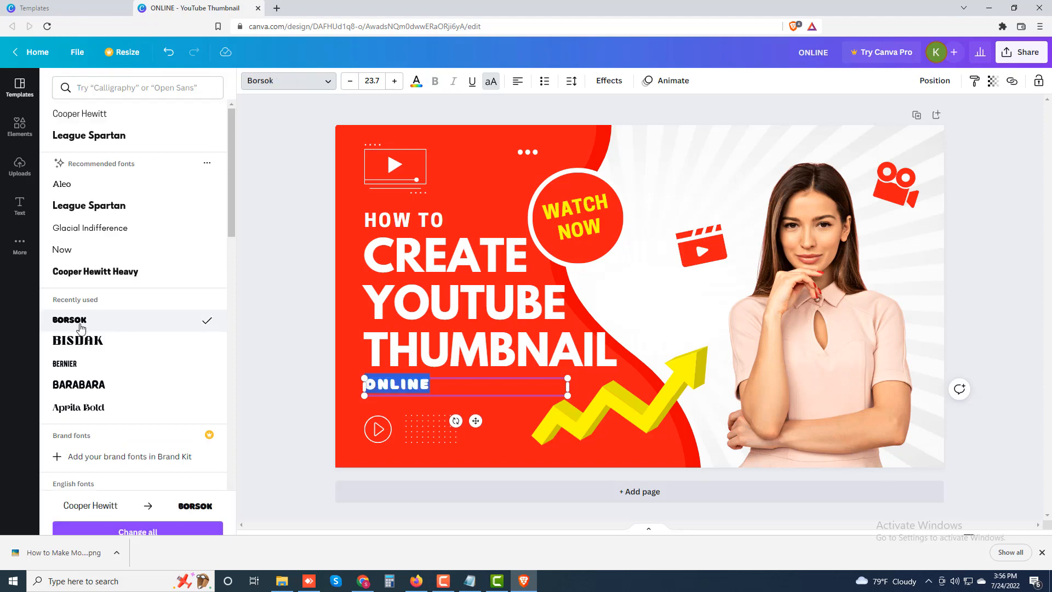
click(83, 341)
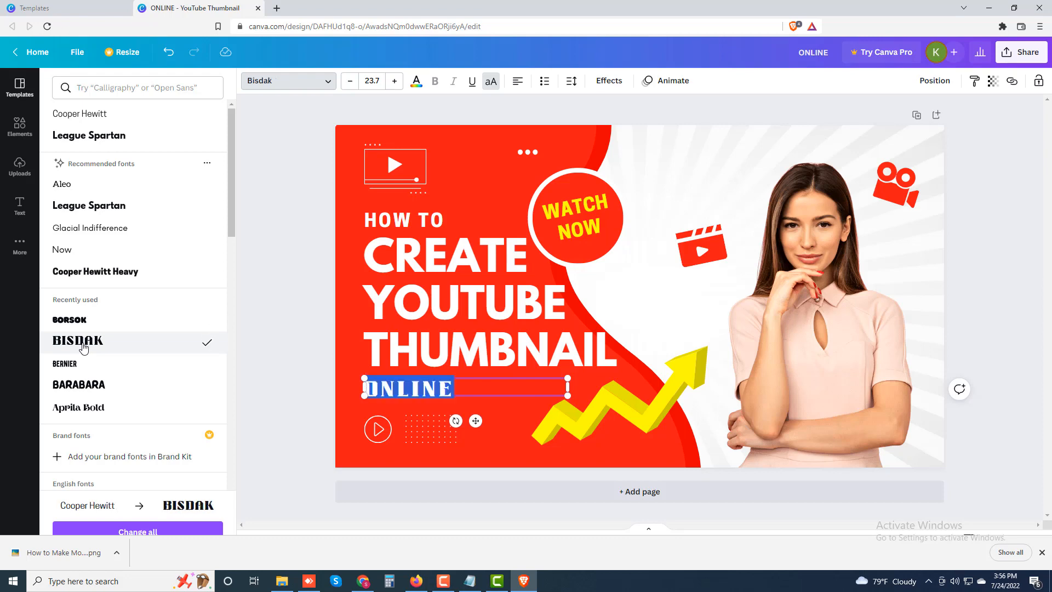
click(84, 385)
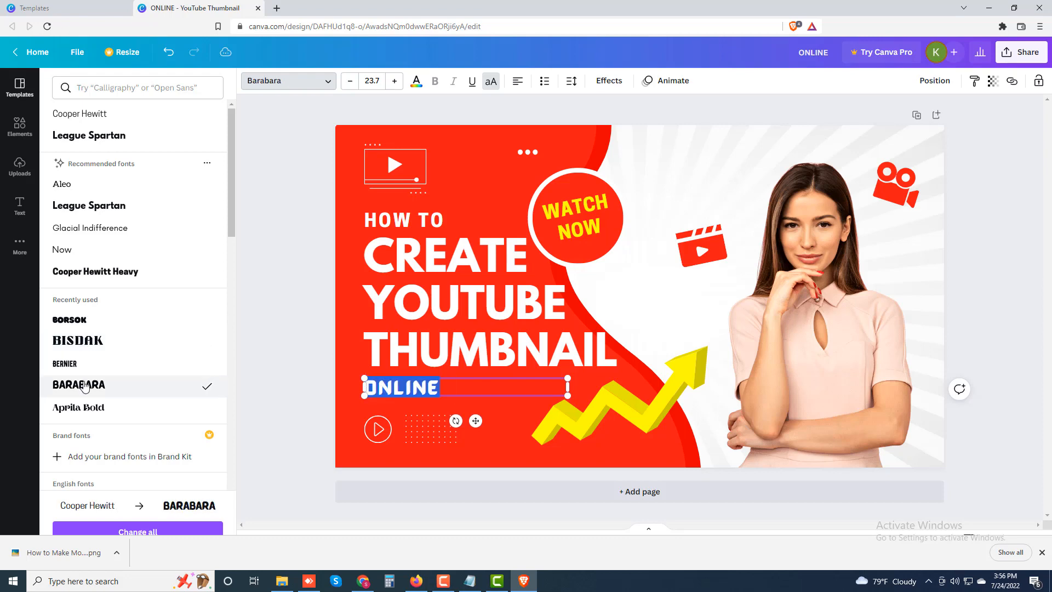
click(511, 427)
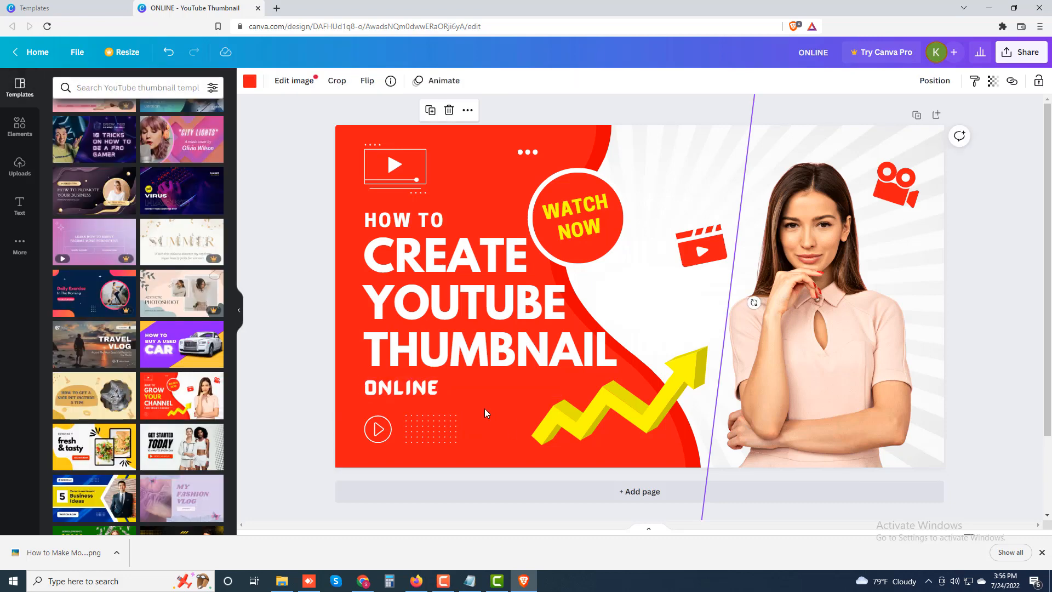
click(404, 385)
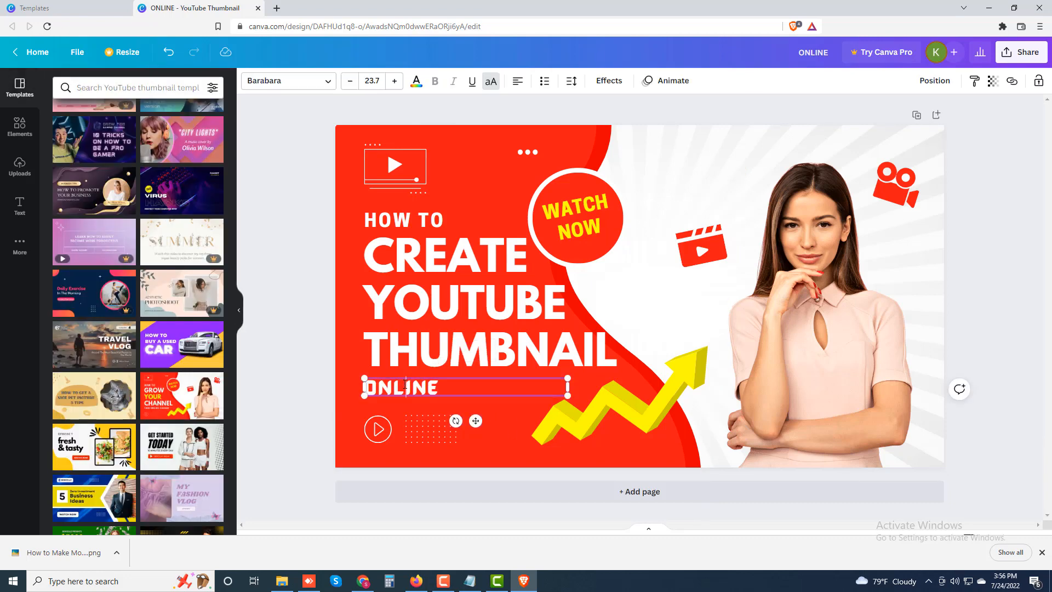
Recolor only the word "YOUTUBE" in the title with the darker yellow from the document colors.
click(420, 299)
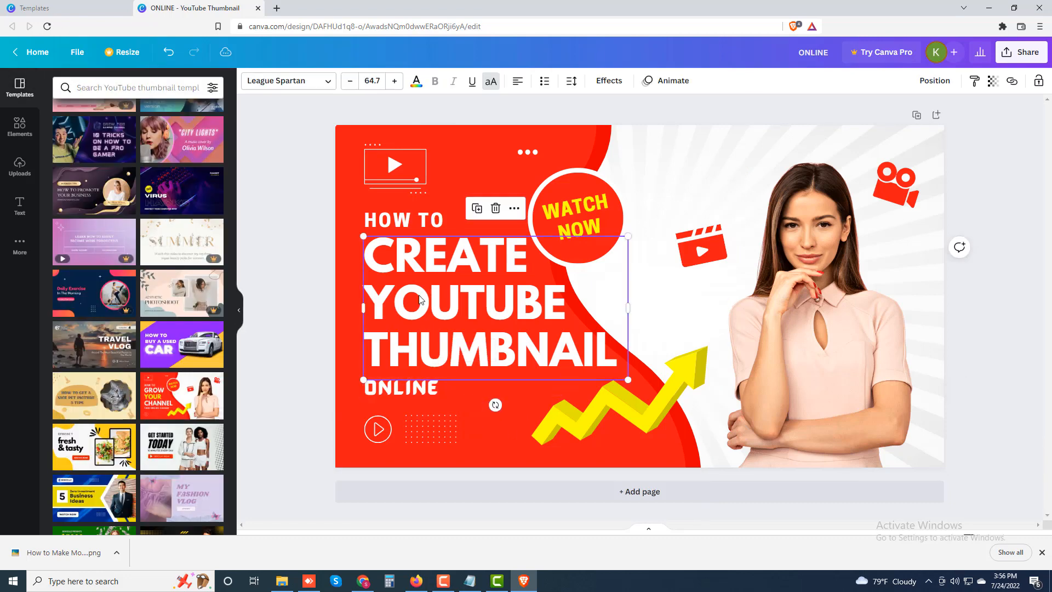
click(423, 298)
drag(364, 302, 578, 294)
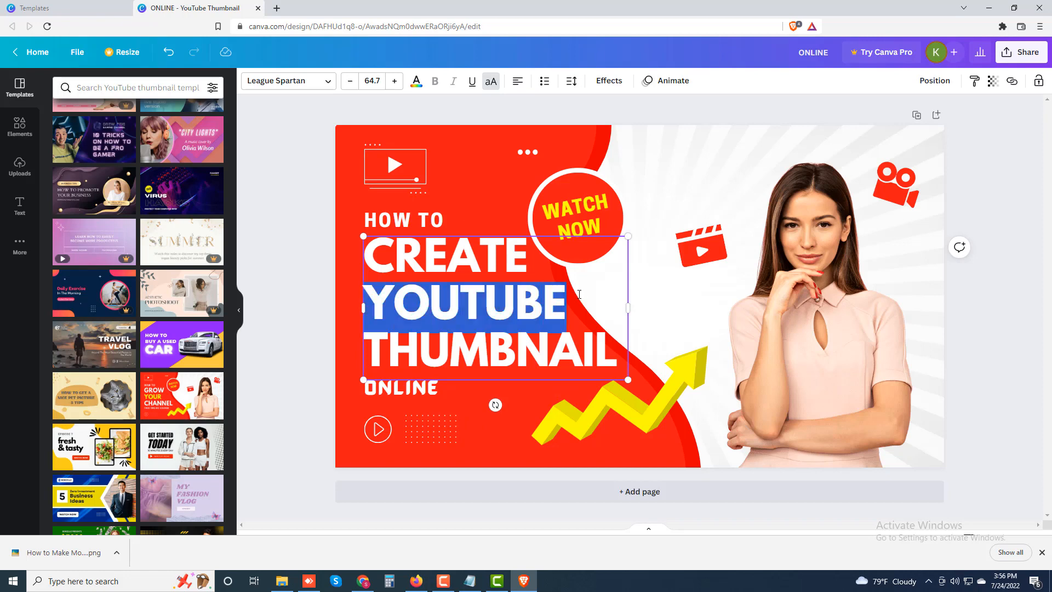
click(420, 90)
click(187, 141)
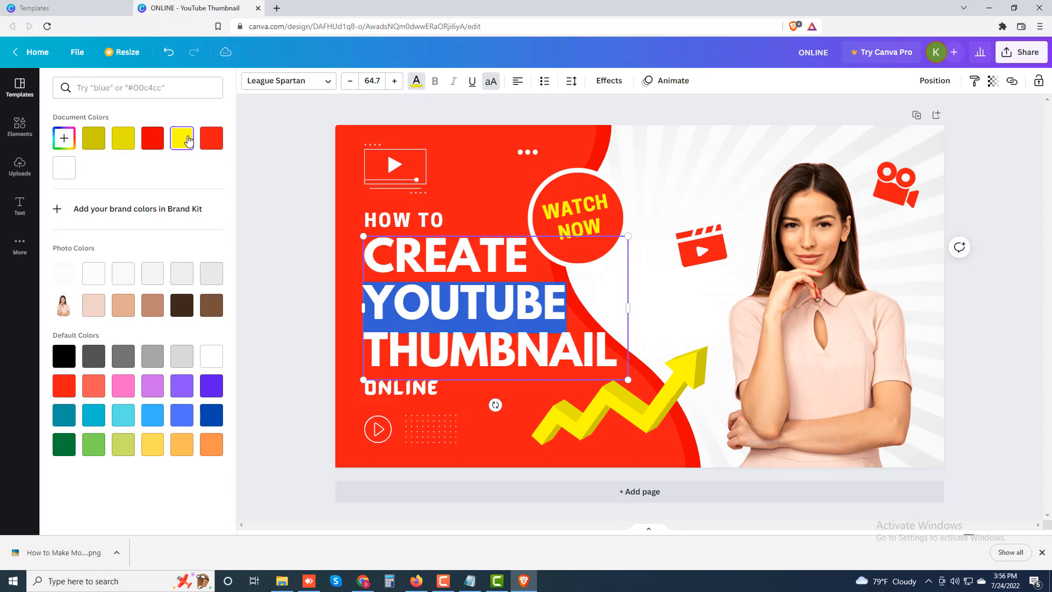
click(125, 146)
click(492, 429)
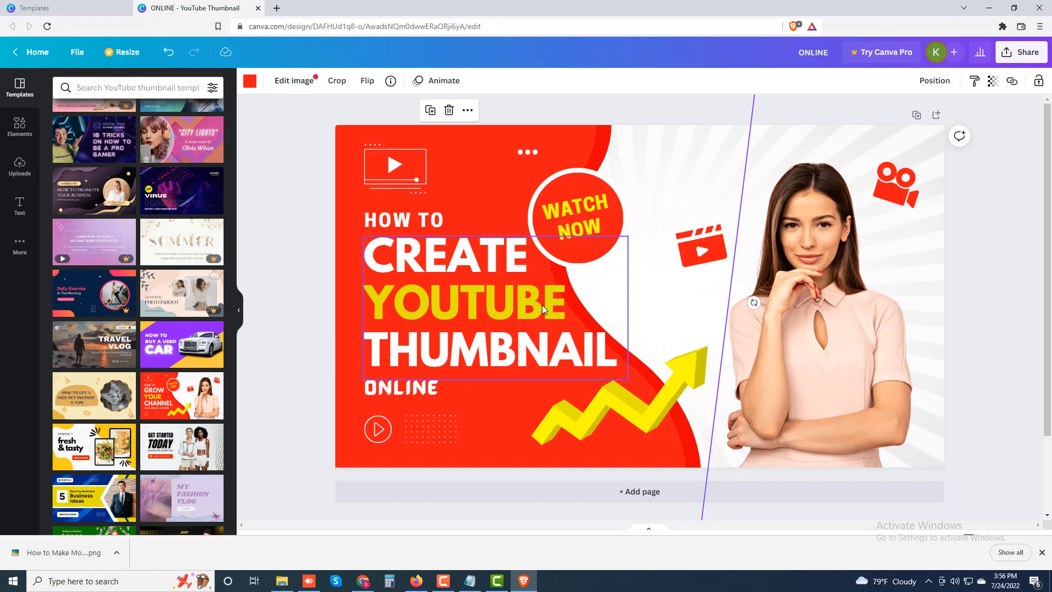
Replace the "WATCH NOW" badge text with "FREE" and move it down slightly to center it in the circle.
click(586, 219)
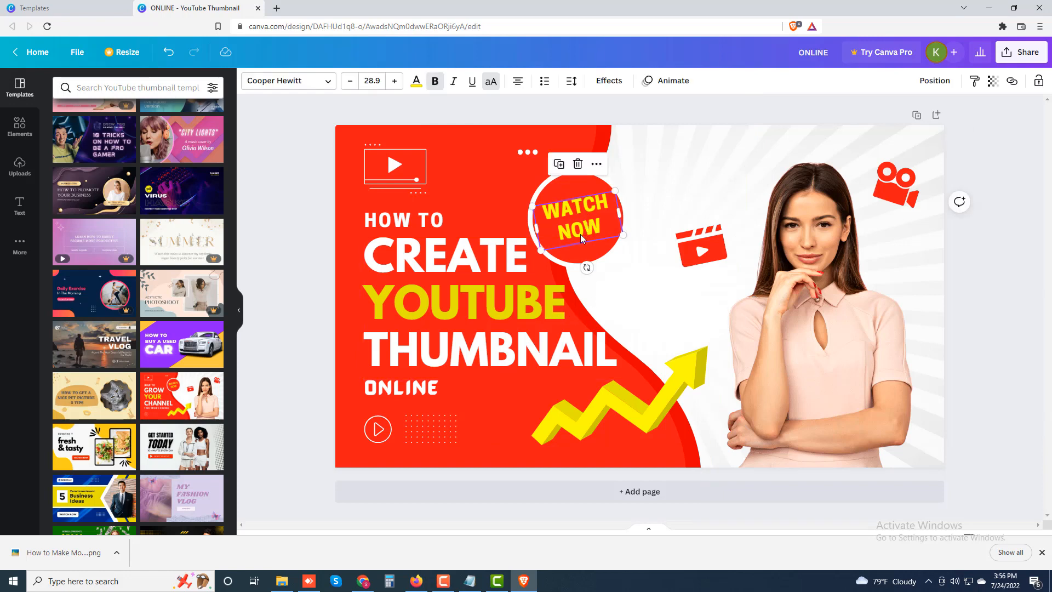
double_click(584, 220)
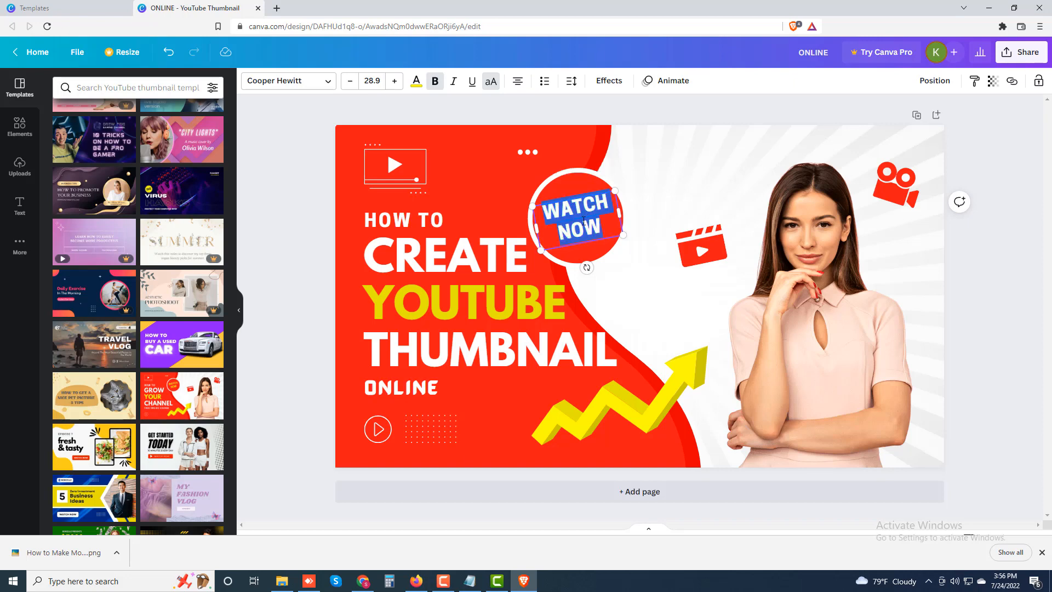
text(FREE)
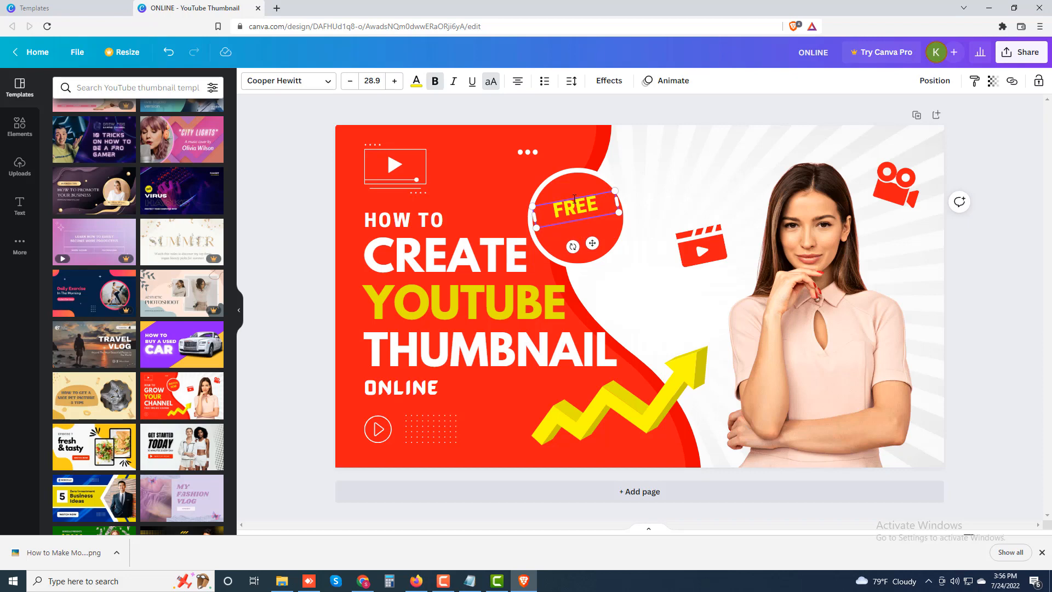
drag(573, 198, 577, 208)
Change the color of the badge text "FREE" to white from the document colors.
double_click(569, 219)
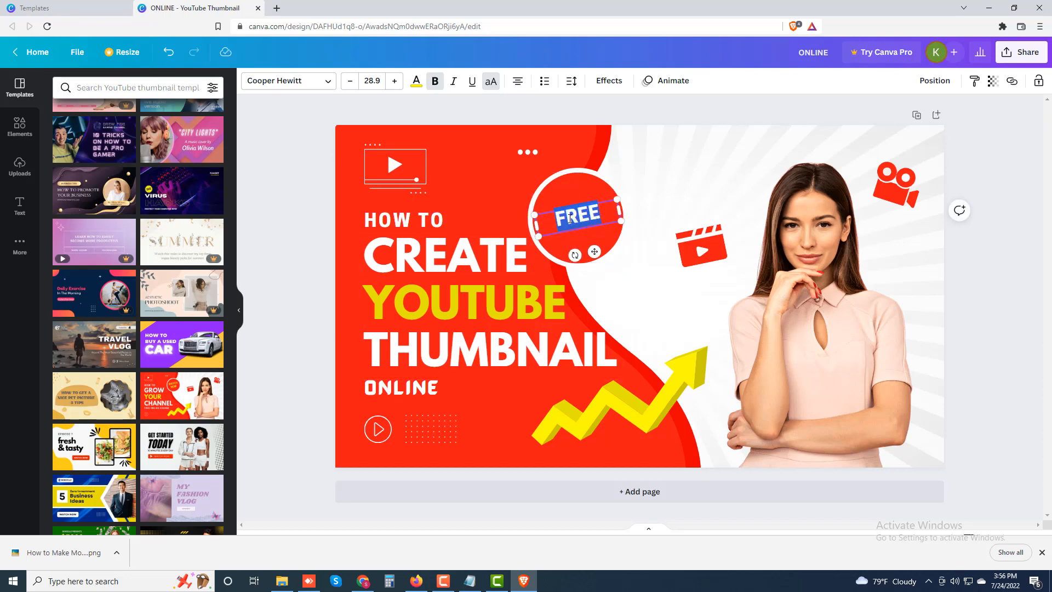
click(416, 82)
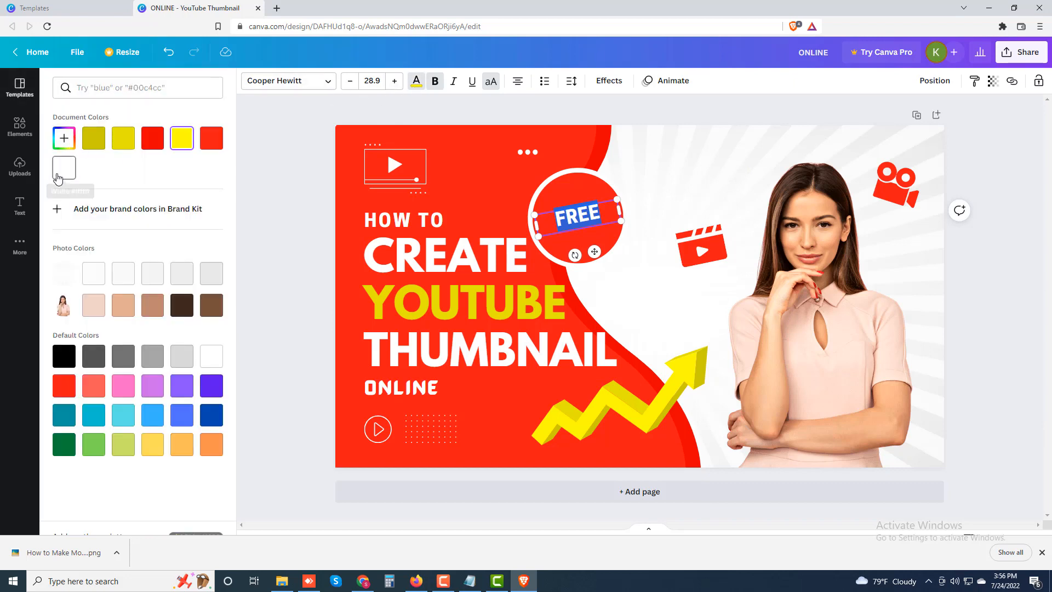
click(62, 174)
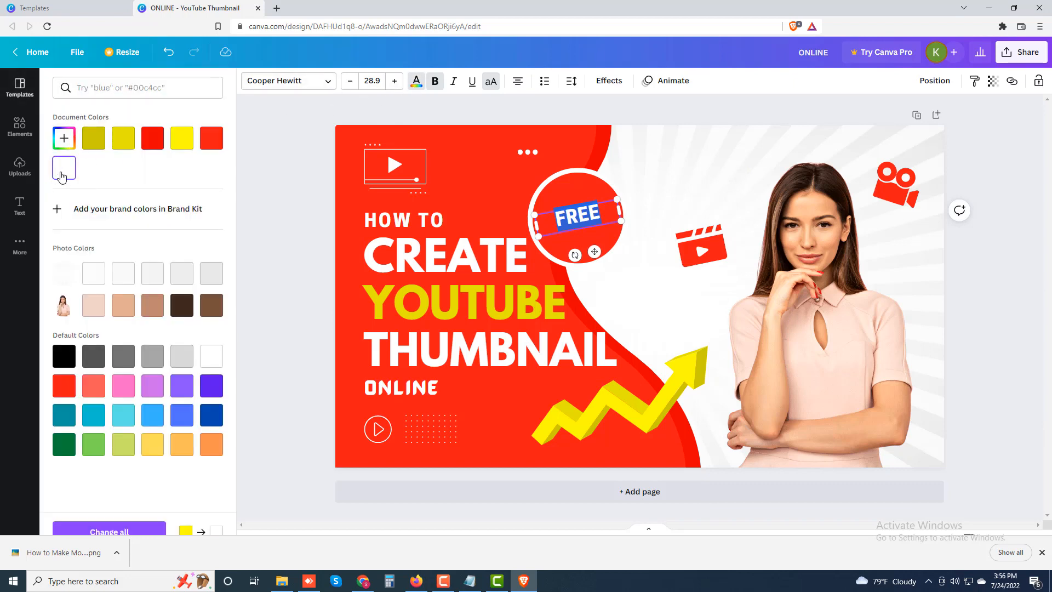
click(514, 176)
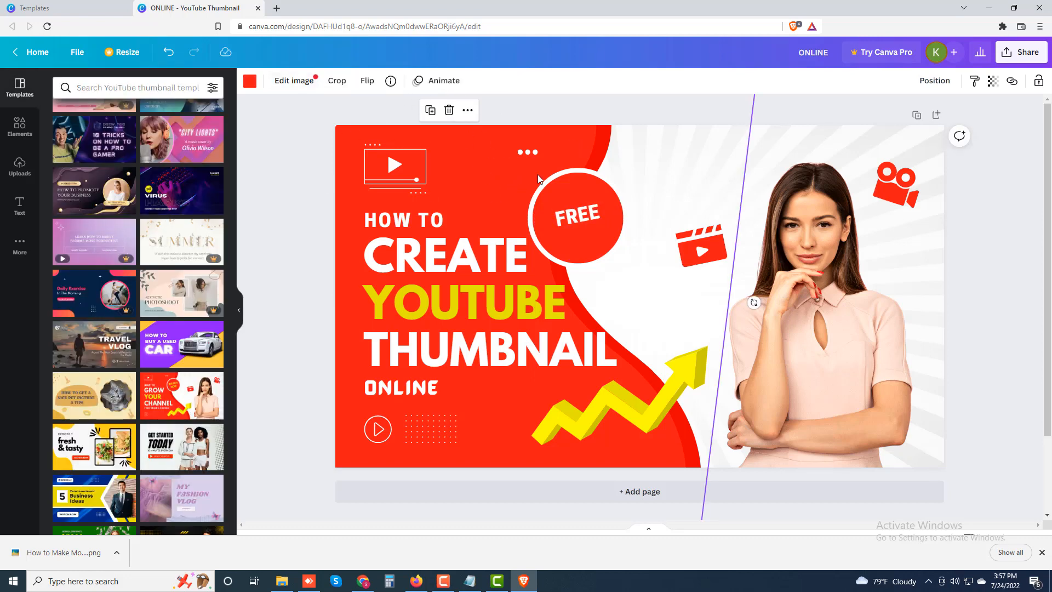
Try the pale pink photo color on the "FREE" badge text, and settle on the near-white photo color.
click(577, 215)
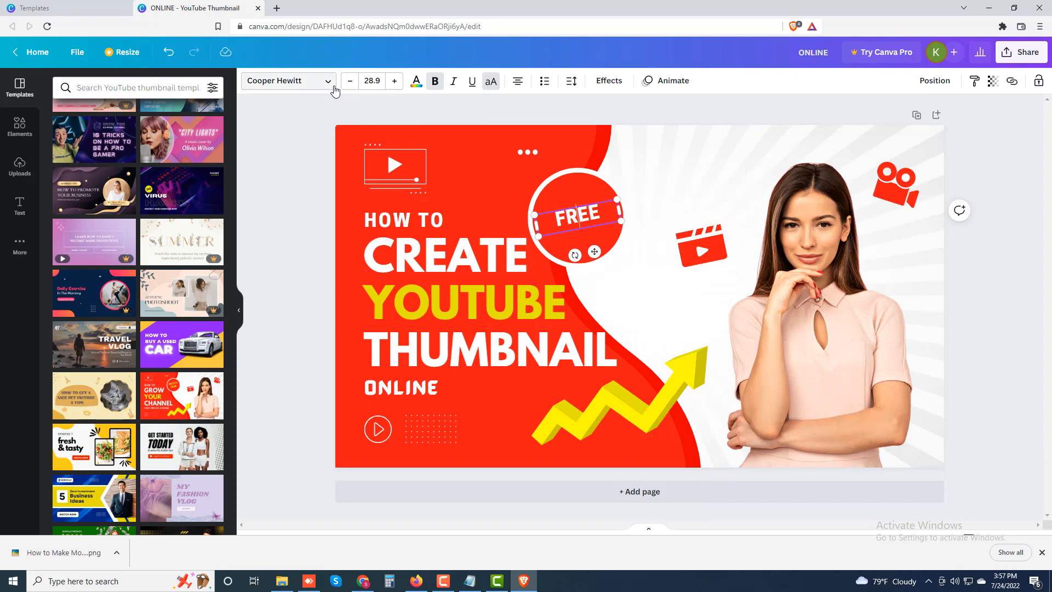
click(415, 82)
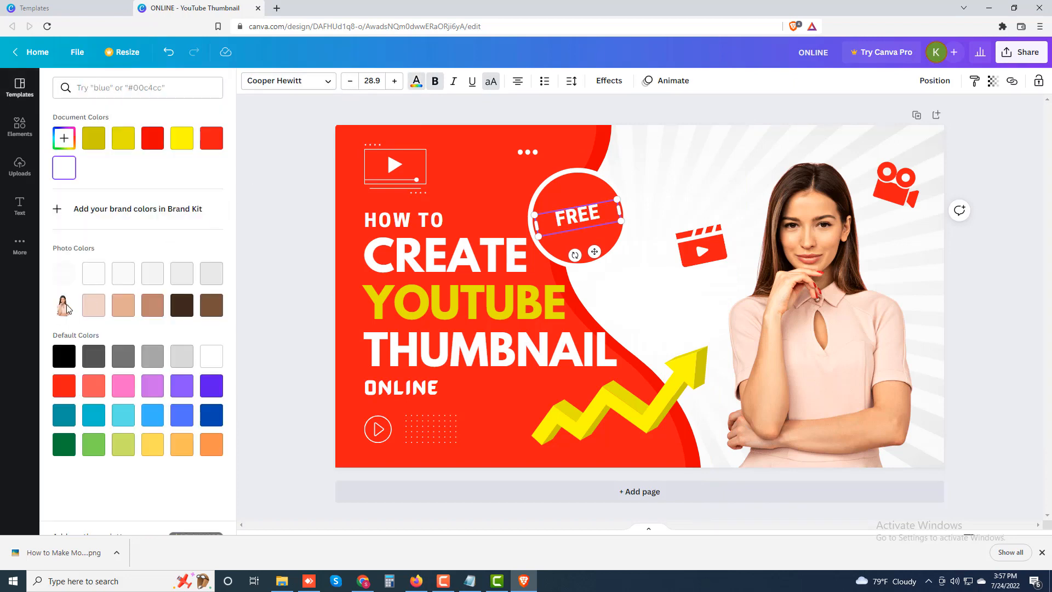
click(93, 304)
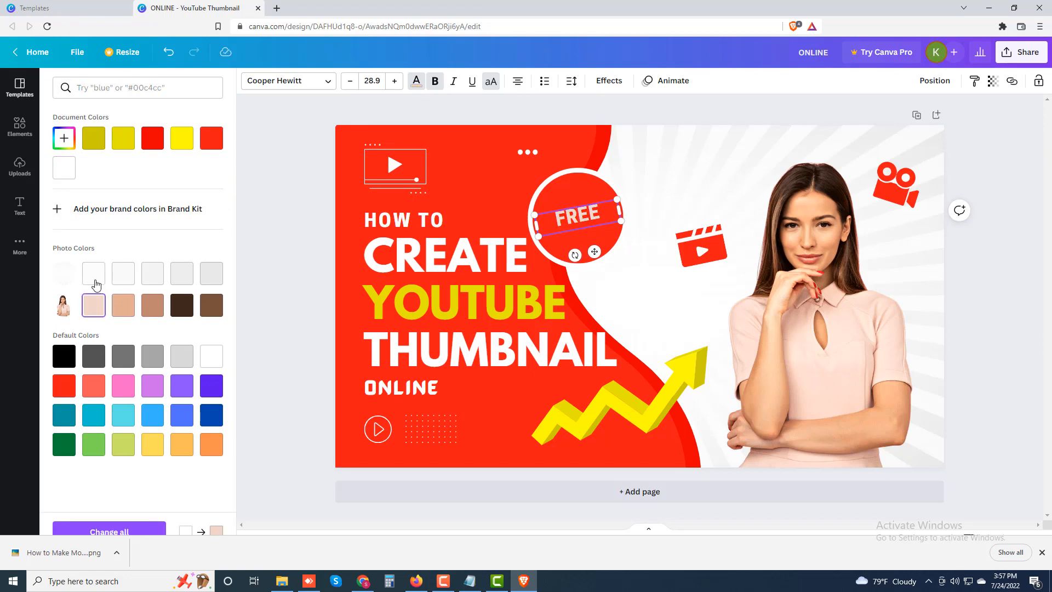
click(95, 281)
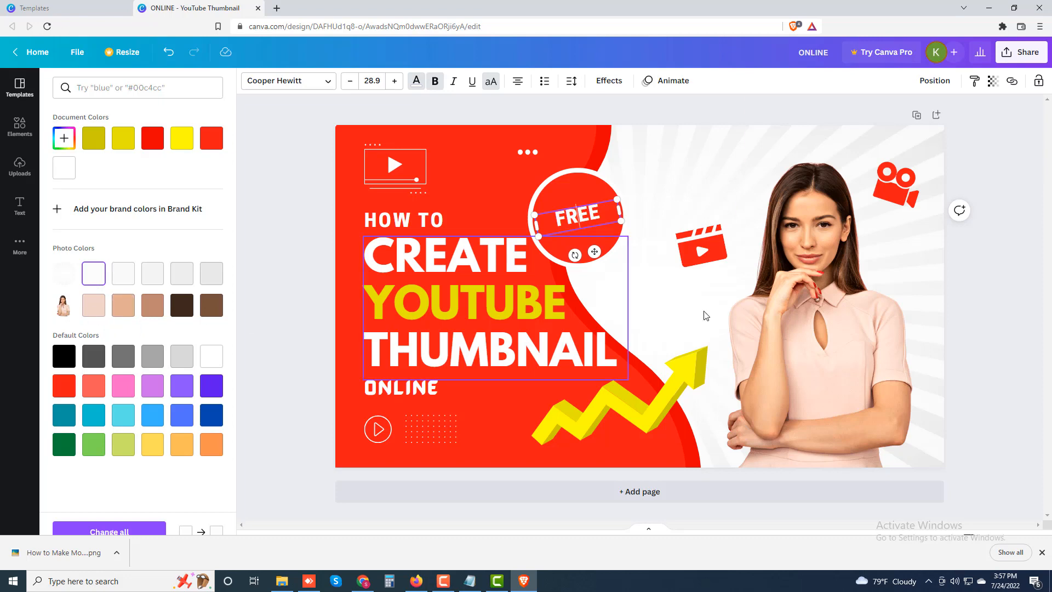
click(791, 346)
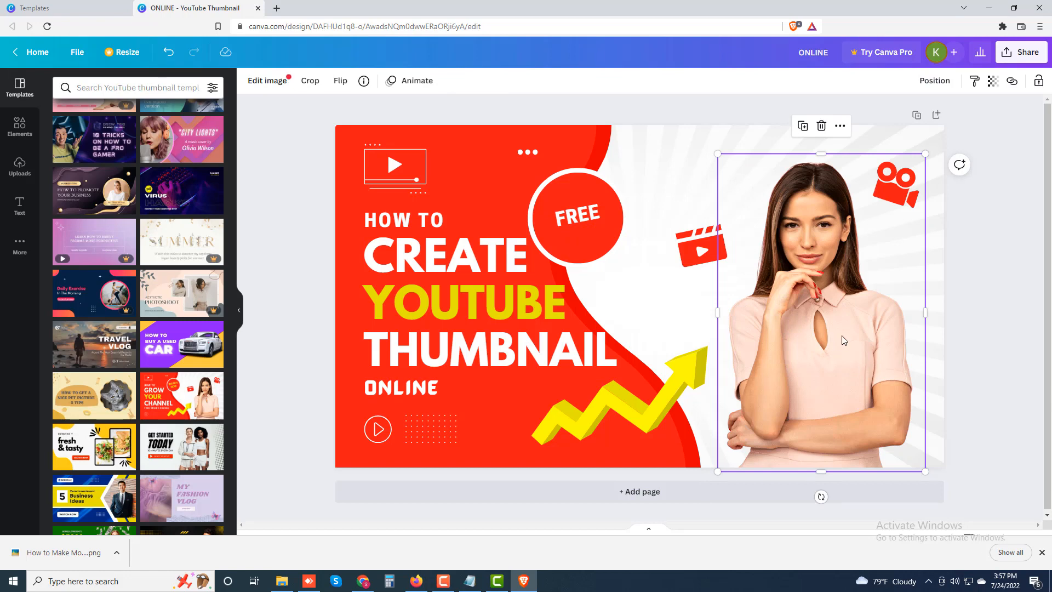
click(507, 460)
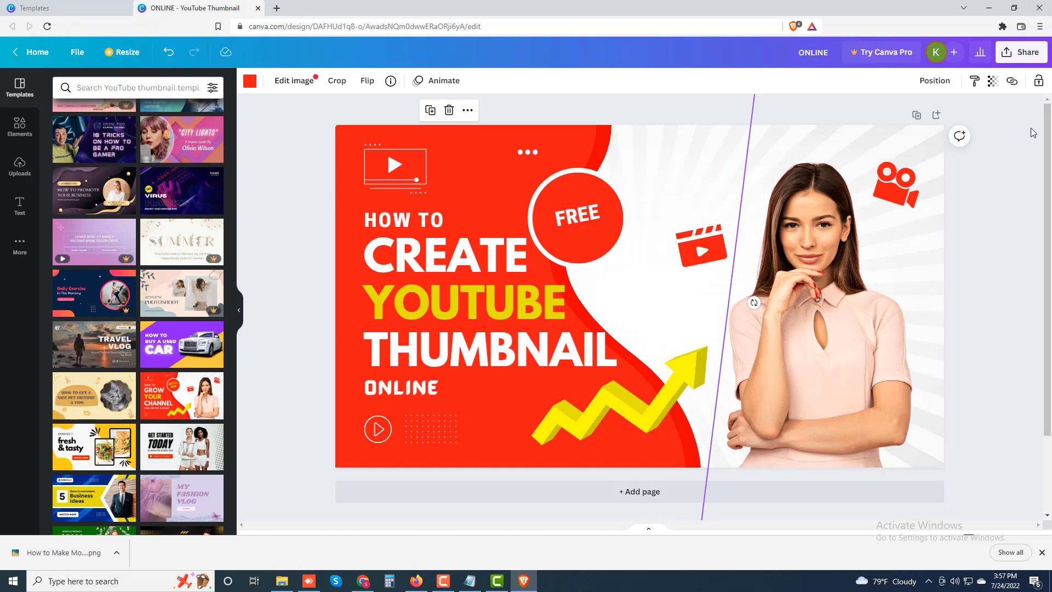
Download the design as a PNG, save it as "How to Create YouTube Thumbnail in Online", and dismiss the download notice.
click(1020, 52)
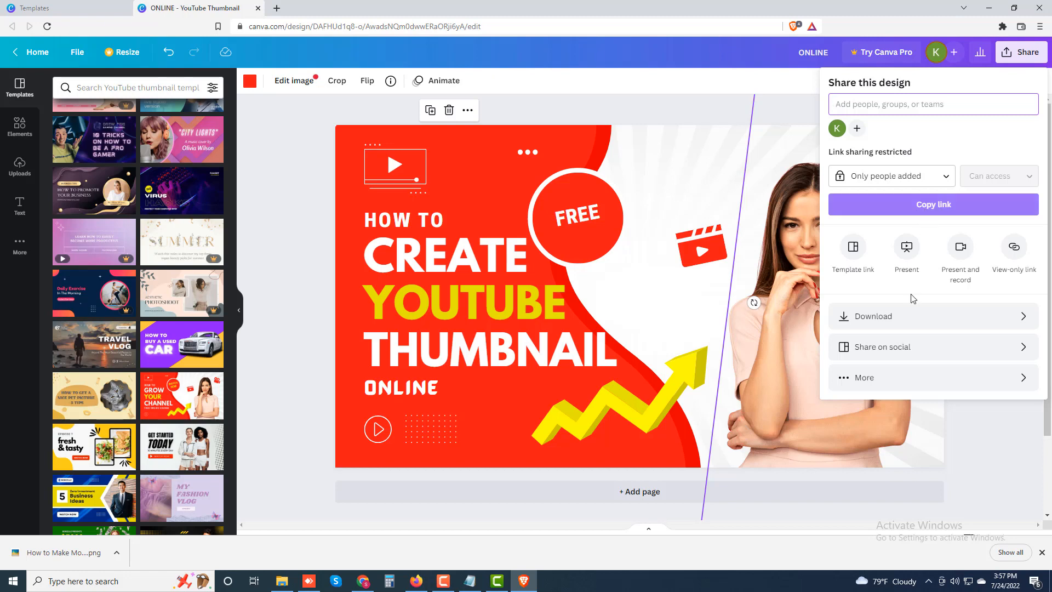
click(901, 317)
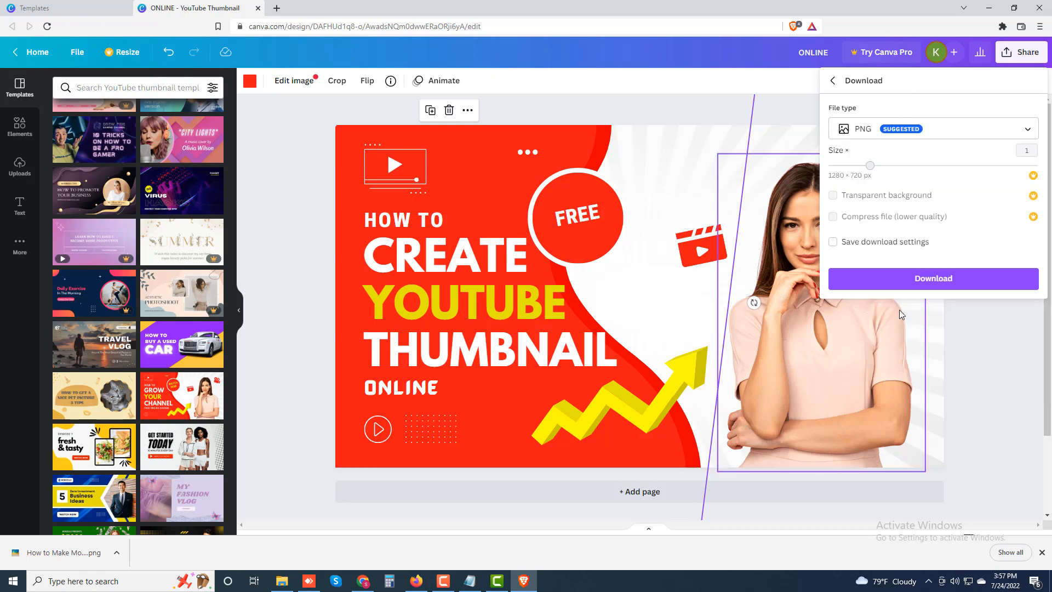
click(925, 281)
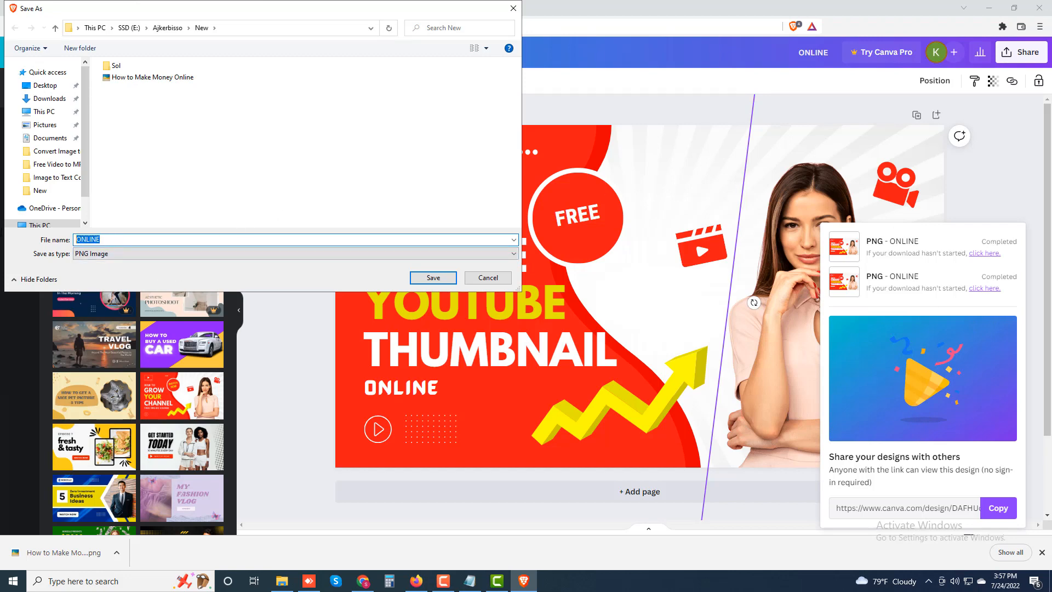
text(H)
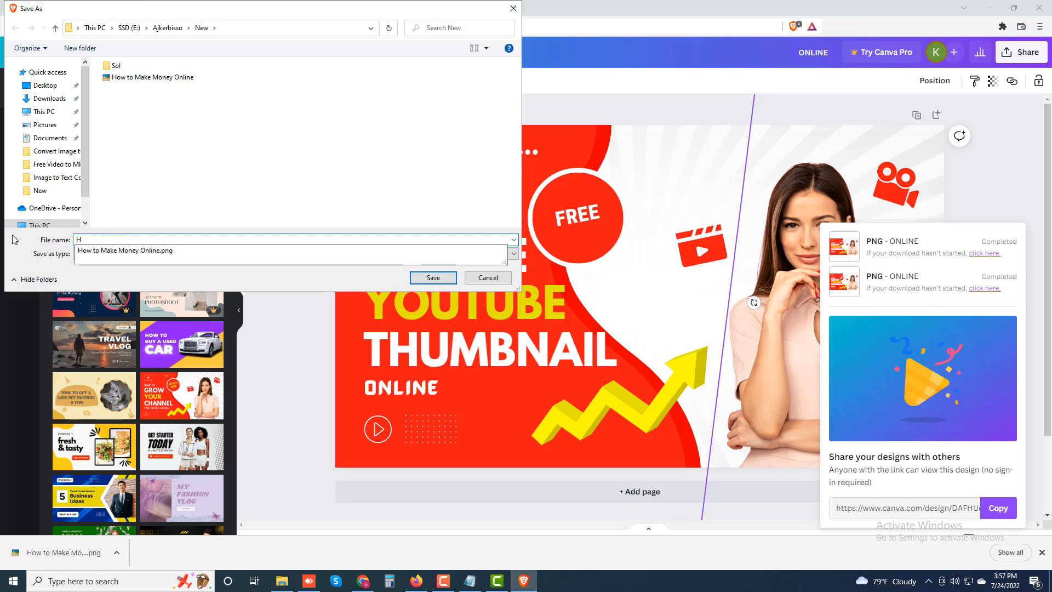
text(ow to Create YouTube)
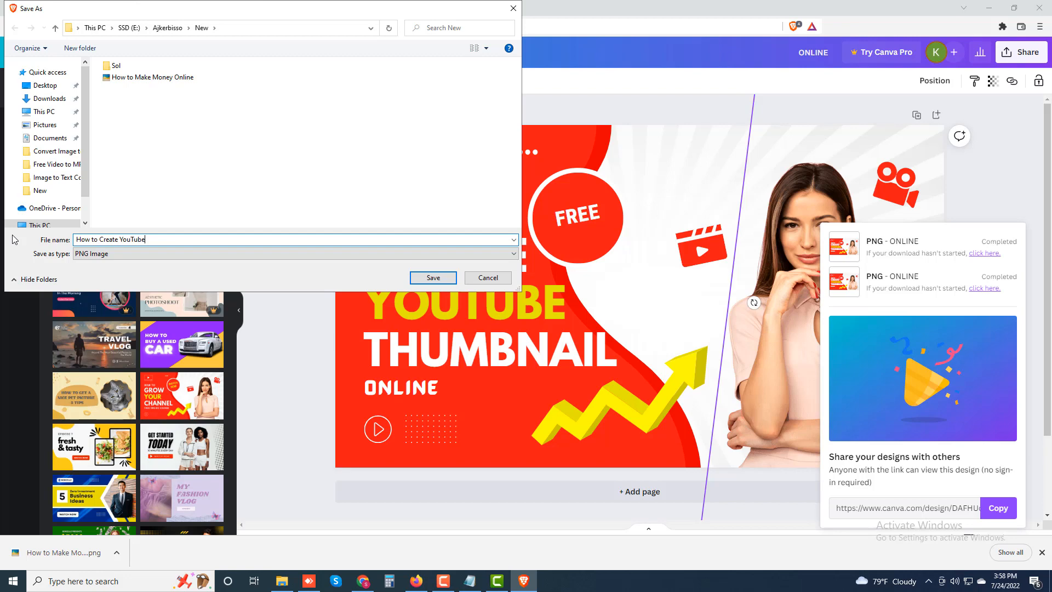
text(mbnail in Online)
click(433, 277)
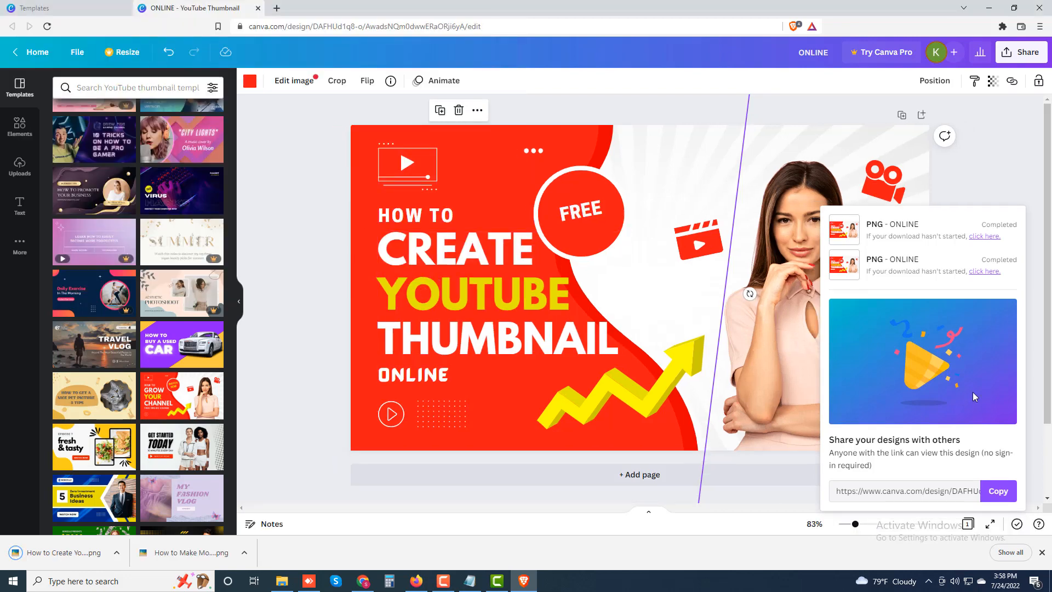
click(1001, 188)
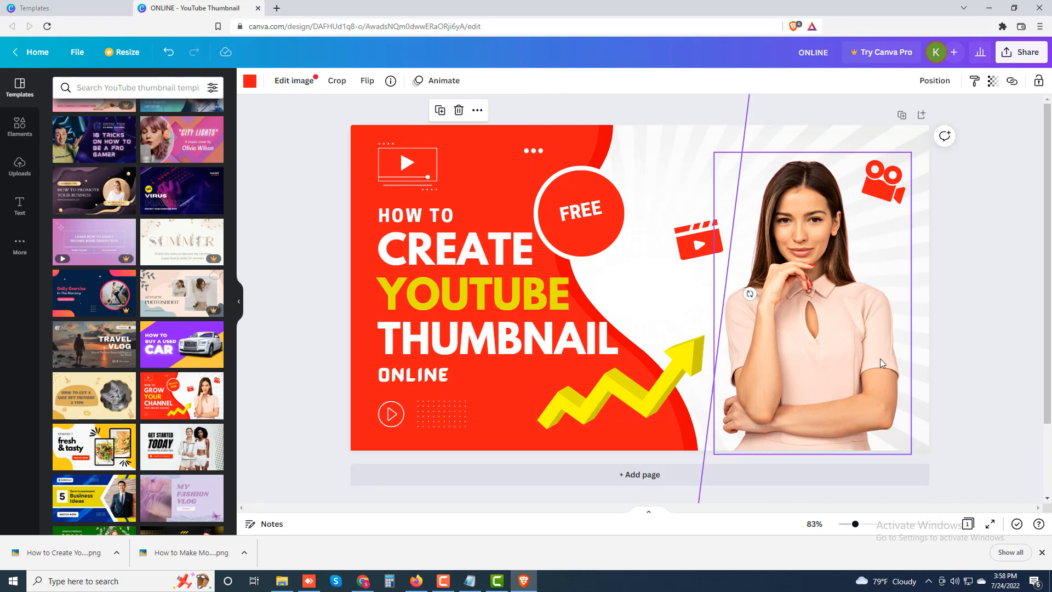
Apply the blue "Digital Marketing Agency" template to the page and select its photo of the woman.
scroll(110, 392, down, 4)
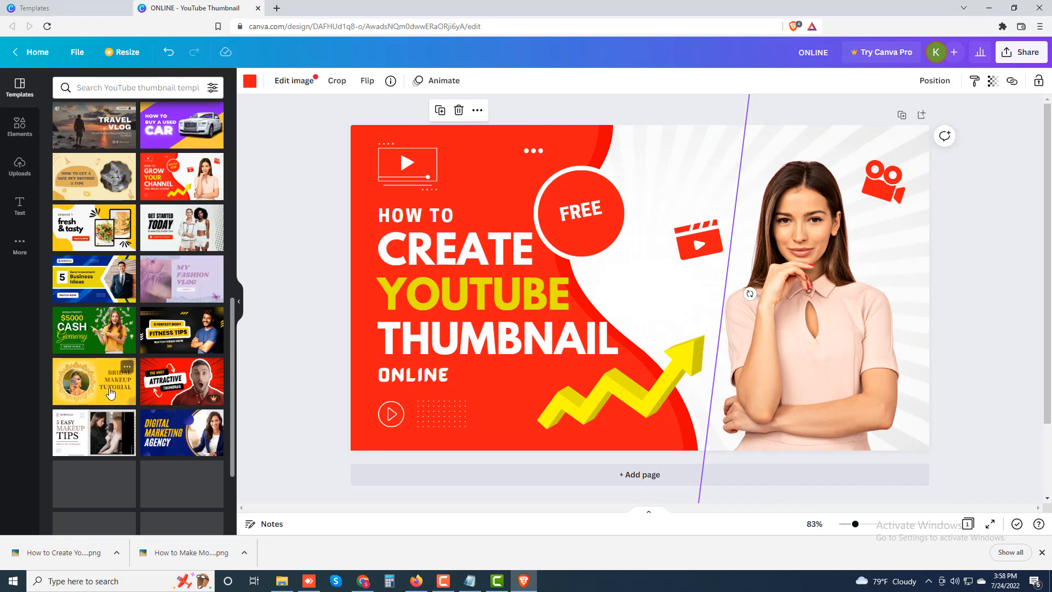
scroll(110, 392, down, 3)
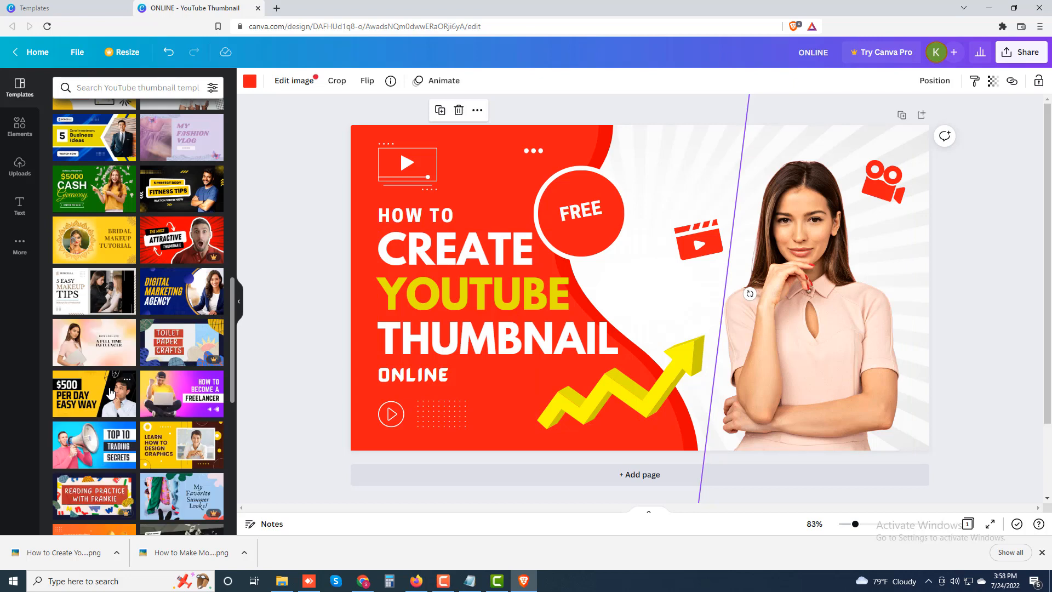
click(154, 300)
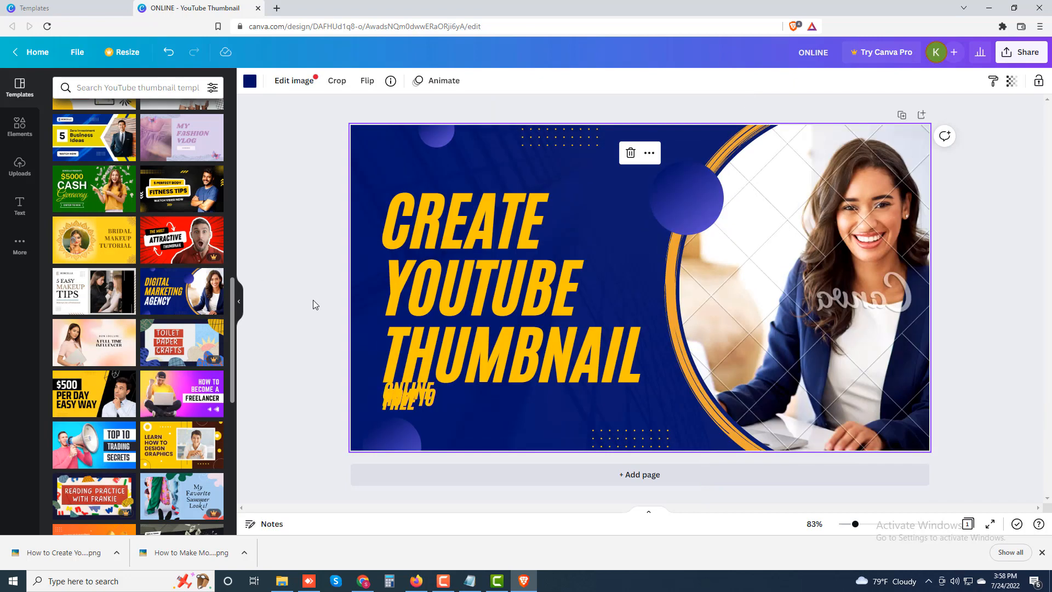
click(780, 292)
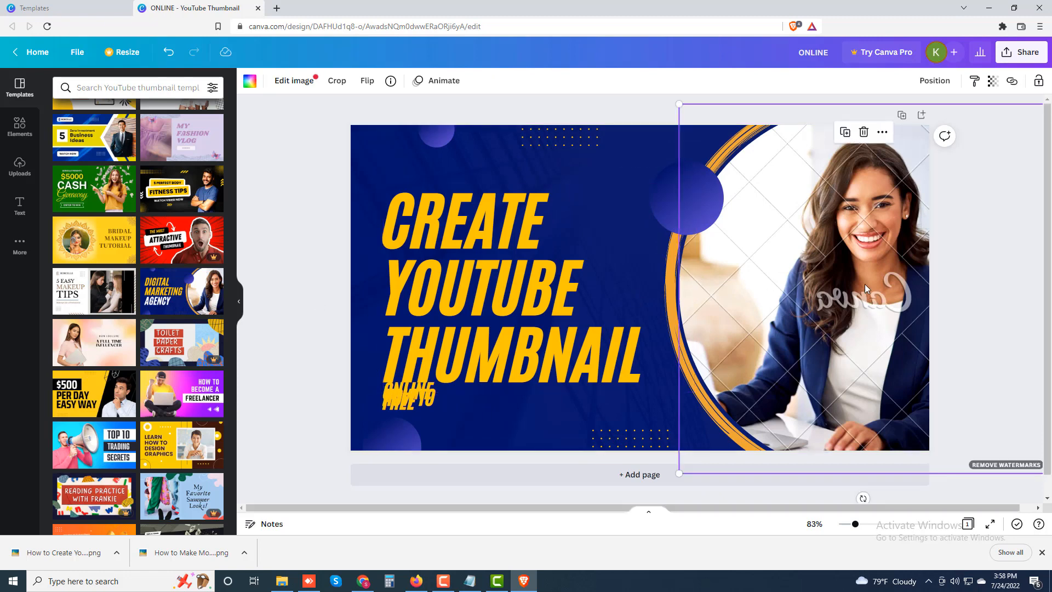
Remove the woman's photo from the large circular frame, and duplicate the empty frame and delete the copy.
key(Delete)
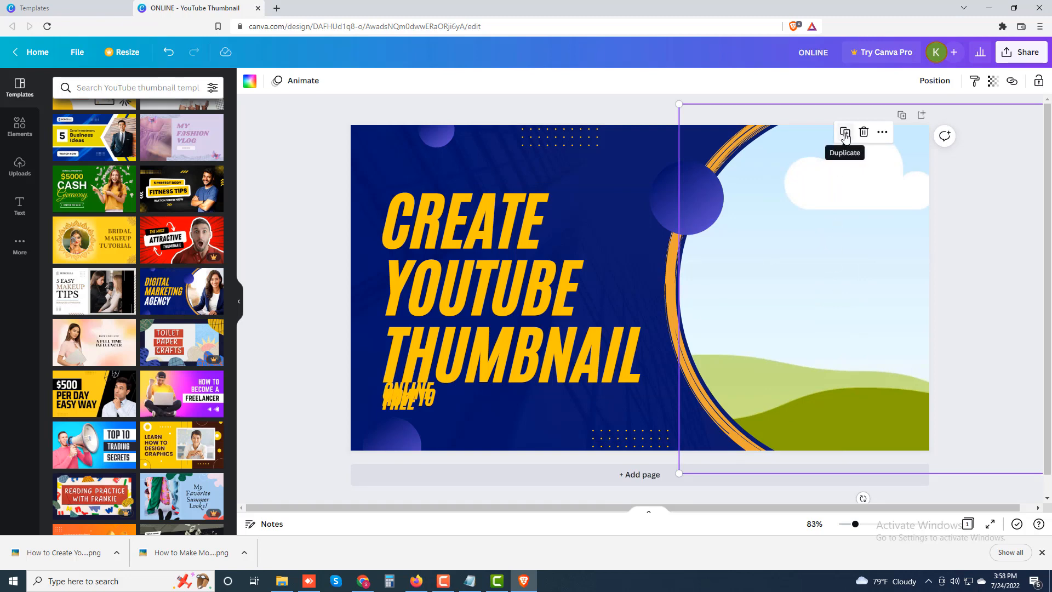
click(844, 134)
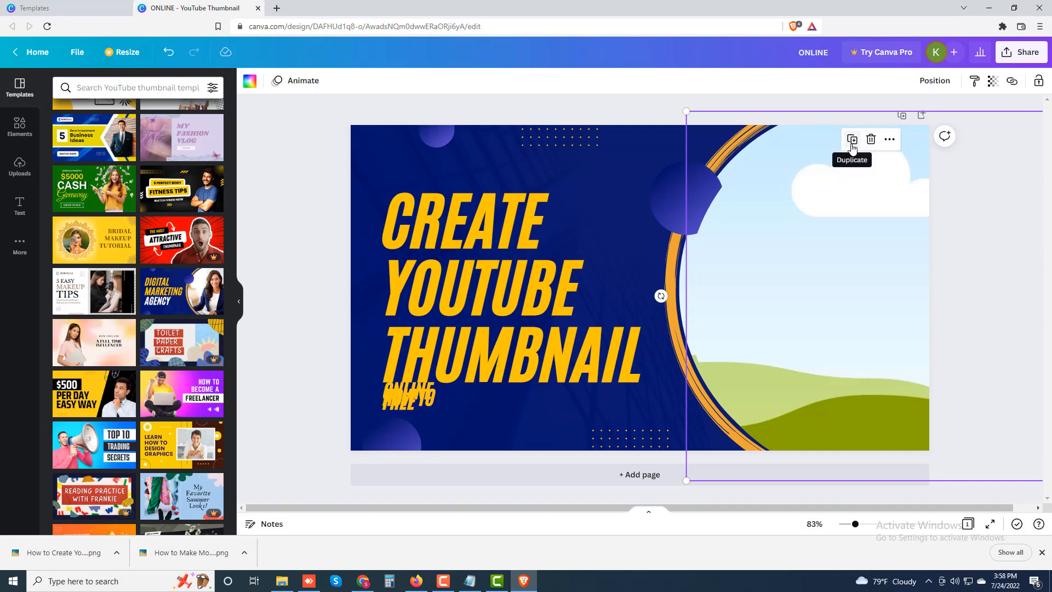
click(870, 144)
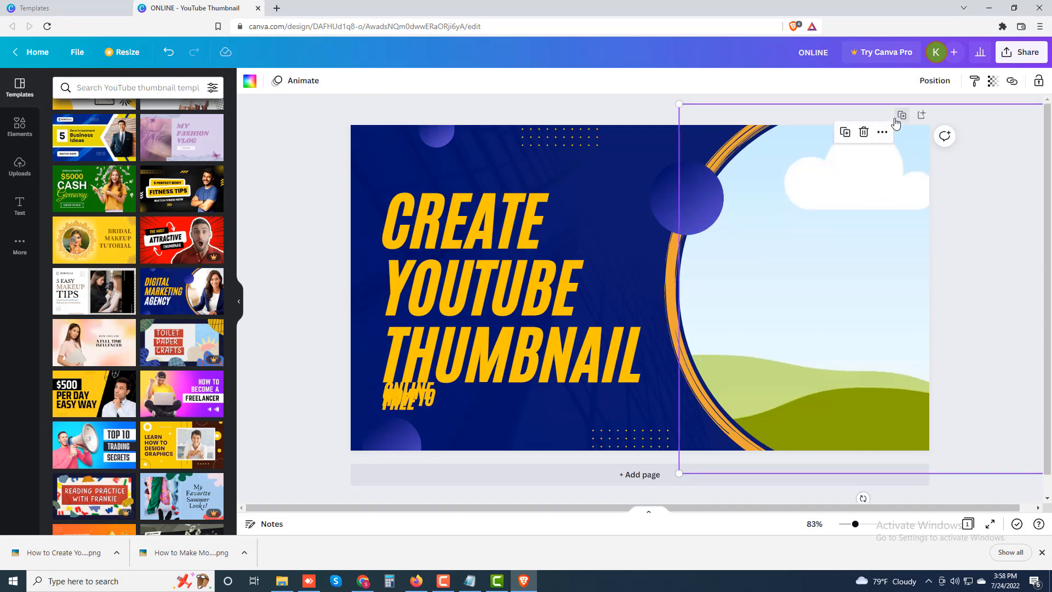
Try the near-white photo color on the empty circular frame, and fill it with the bright blue photo color.
click(250, 81)
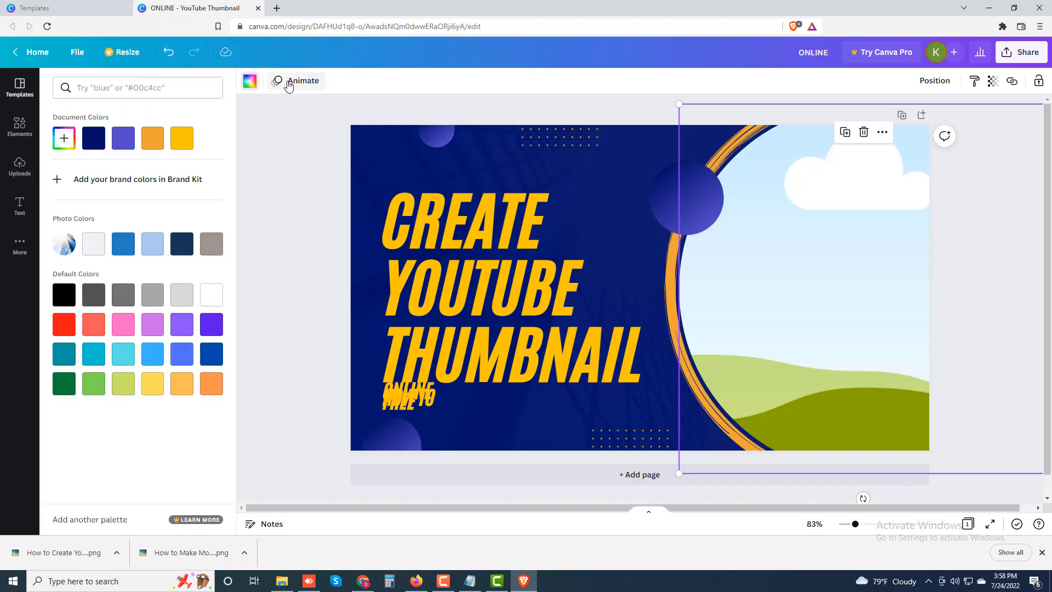
click(94, 245)
click(113, 247)
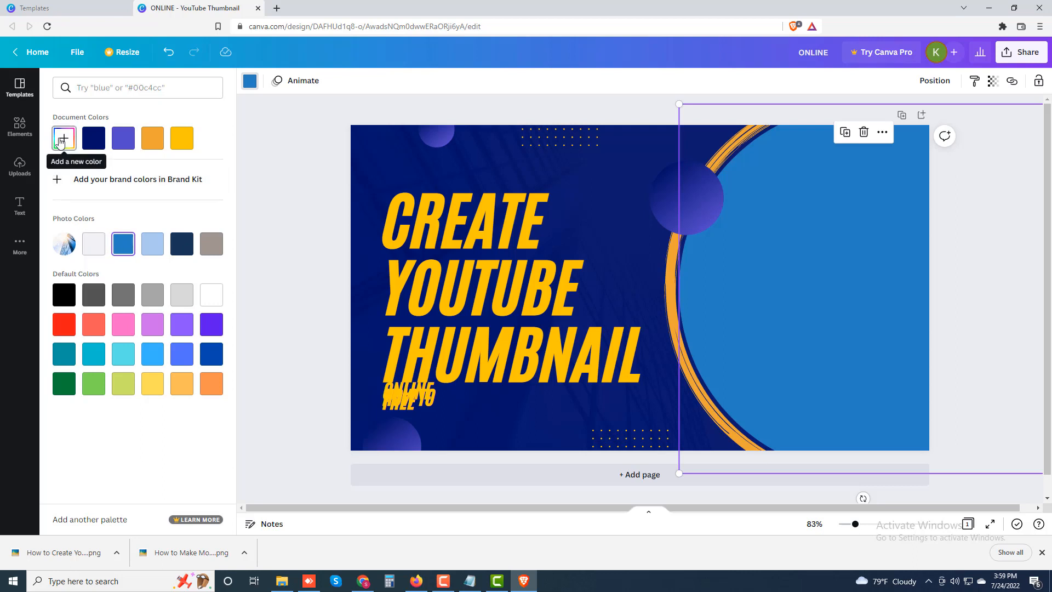
Add a green brand color (#63E27F) to the Brand Kit palette and fill the circular frame with it.
click(77, 183)
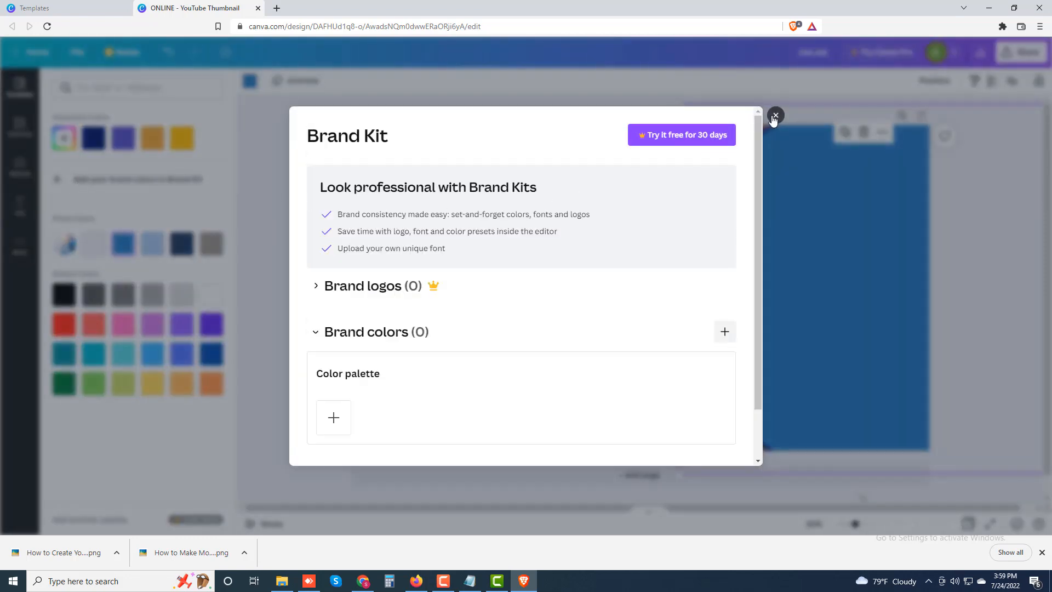
click(333, 417)
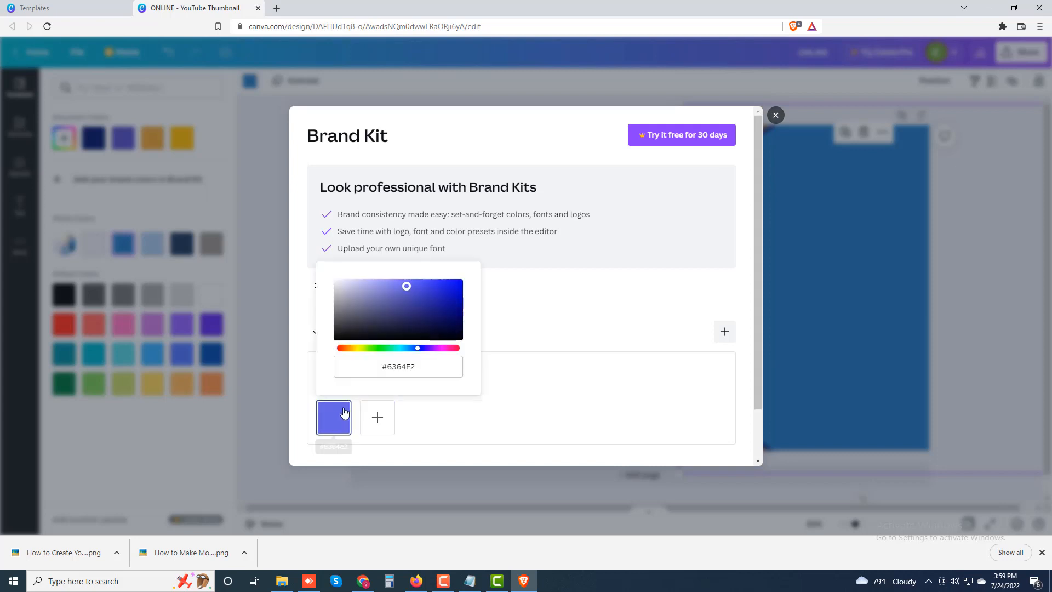
click(383, 348)
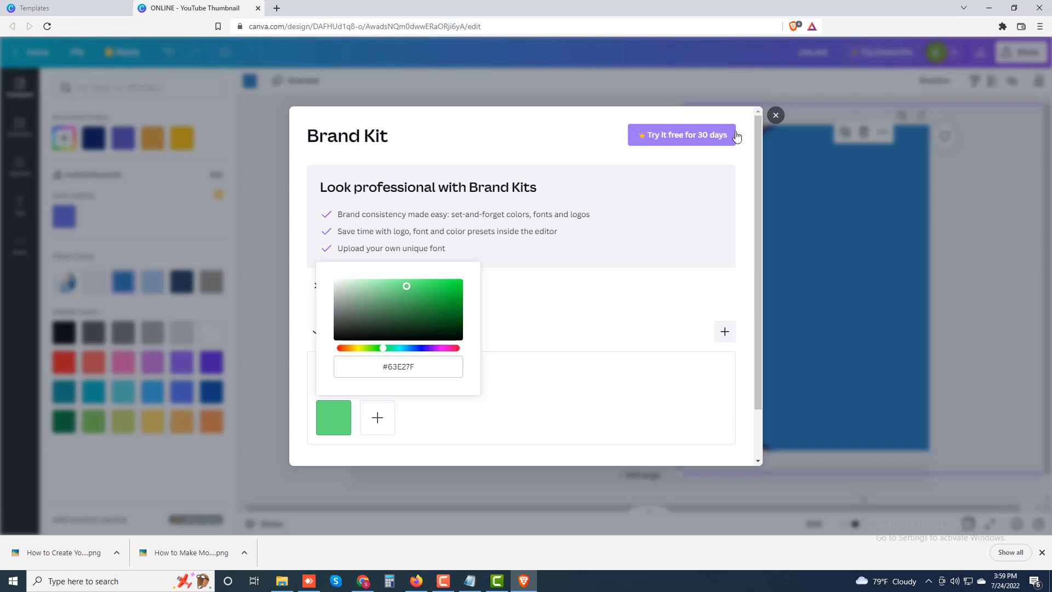
click(775, 115)
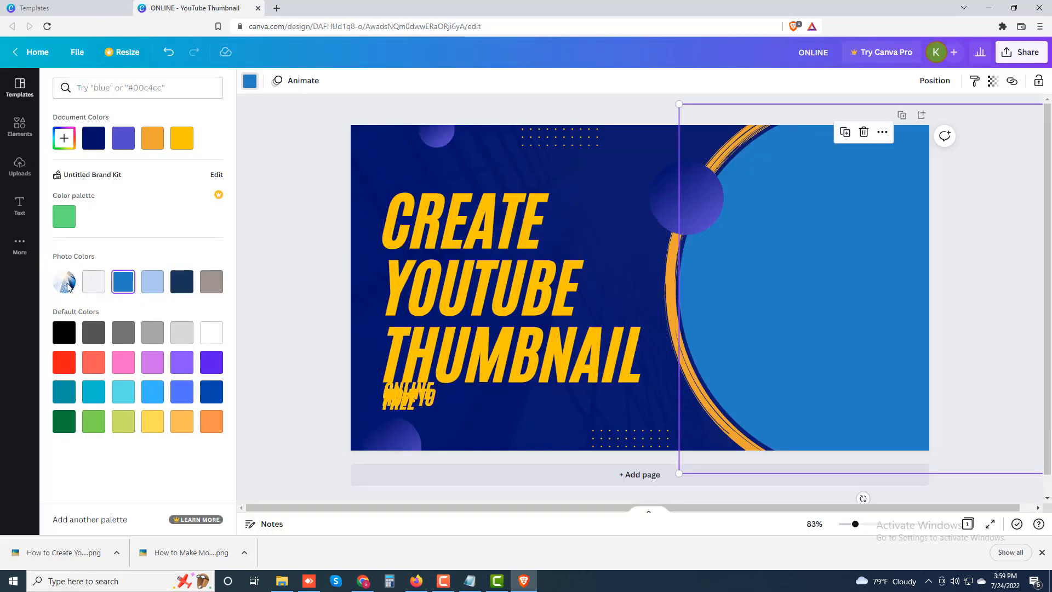
click(66, 217)
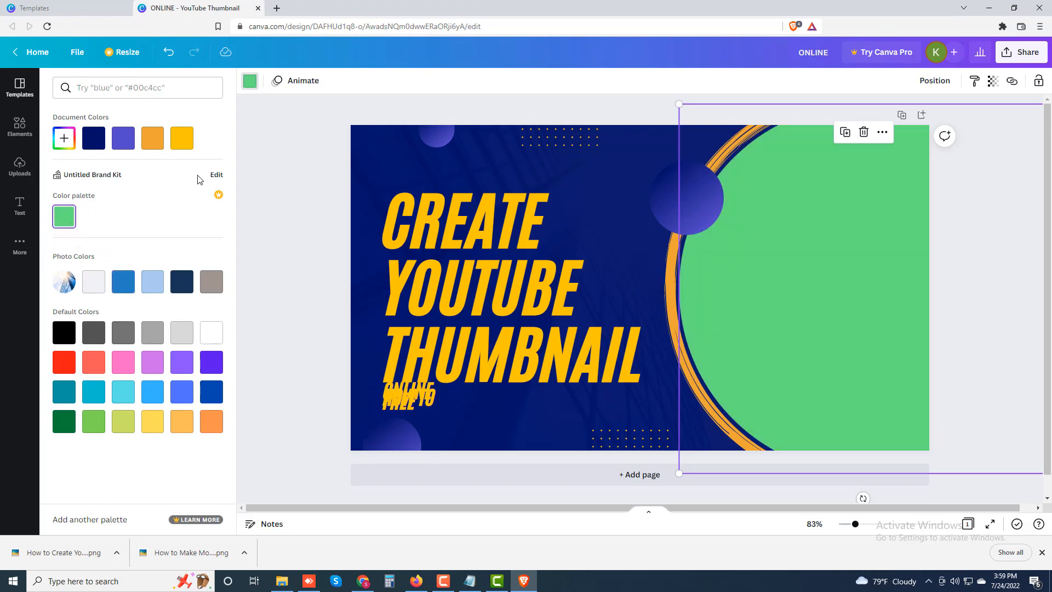
Examine the Brand Kit's logo, color and font sections, including the option to add a brand logo, and close it.
click(216, 176)
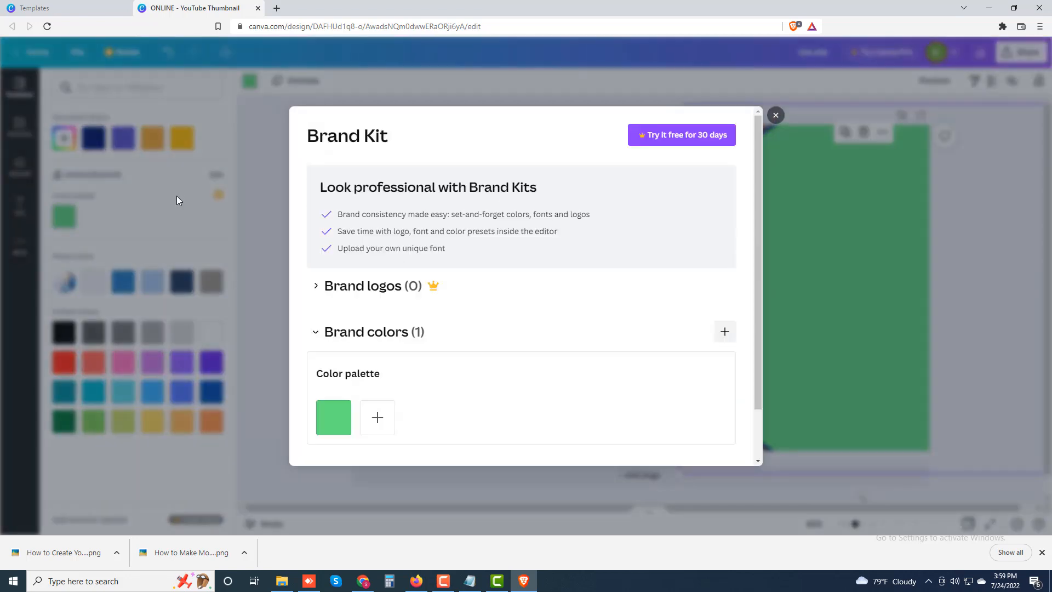
click(380, 290)
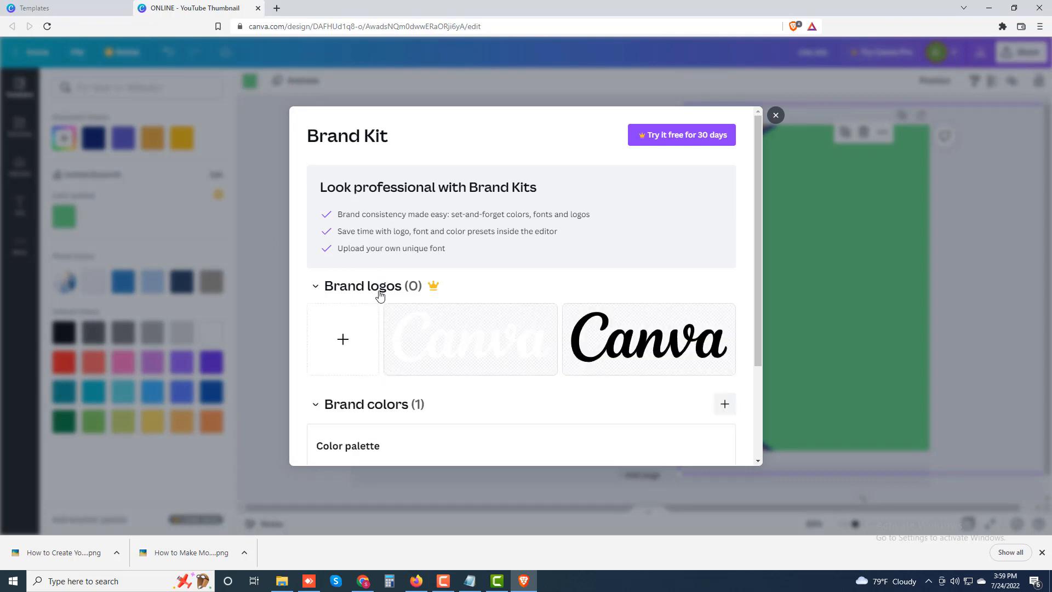
key(Escape)
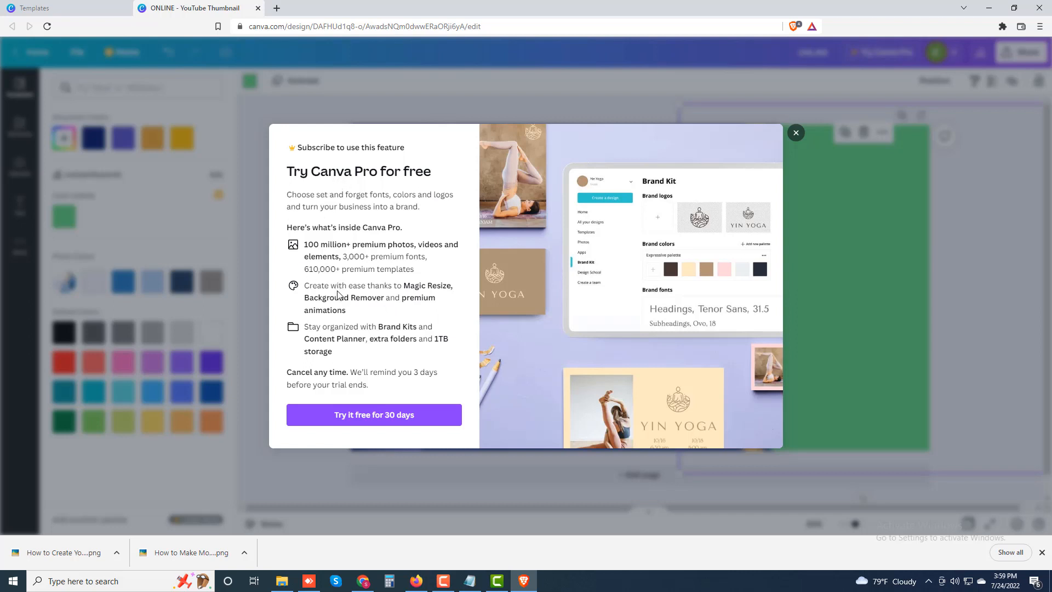
click(796, 133)
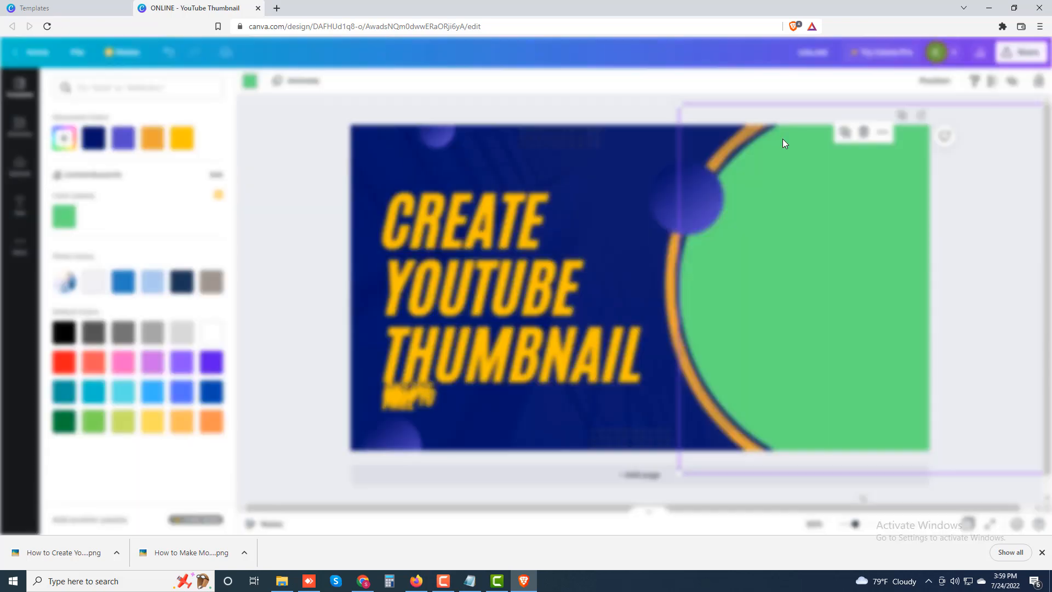
scroll(338, 328, down, 2)
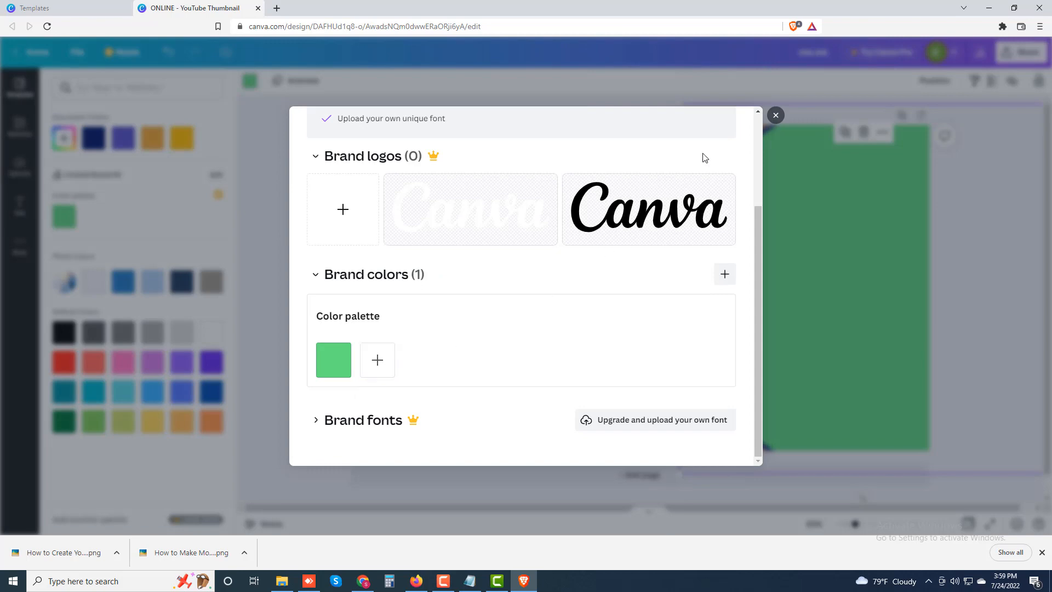
click(775, 115)
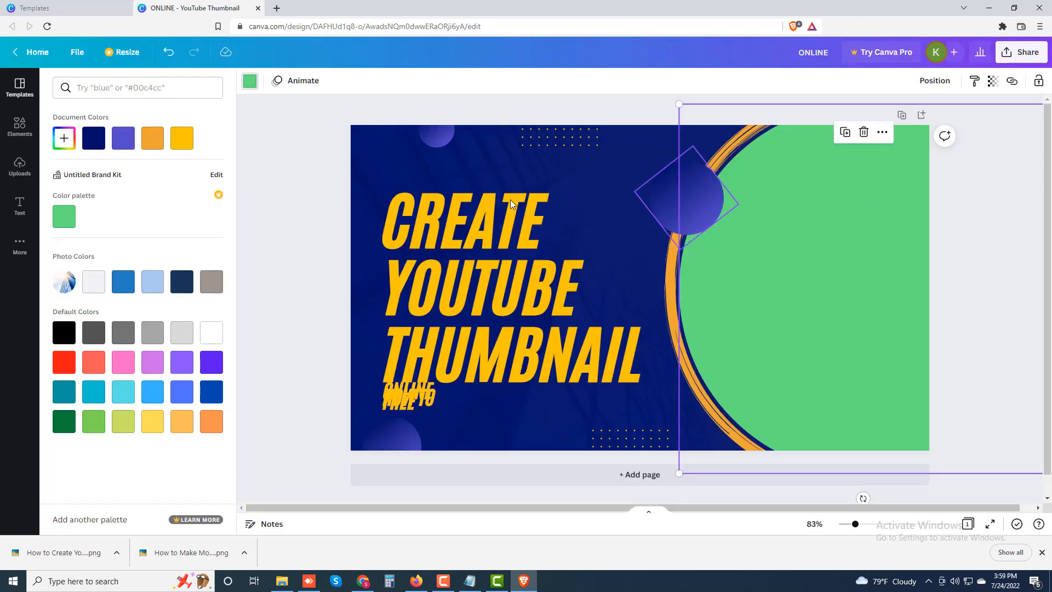
Leave the design for the home page and create a blank YouTube Banner design.
click(17, 53)
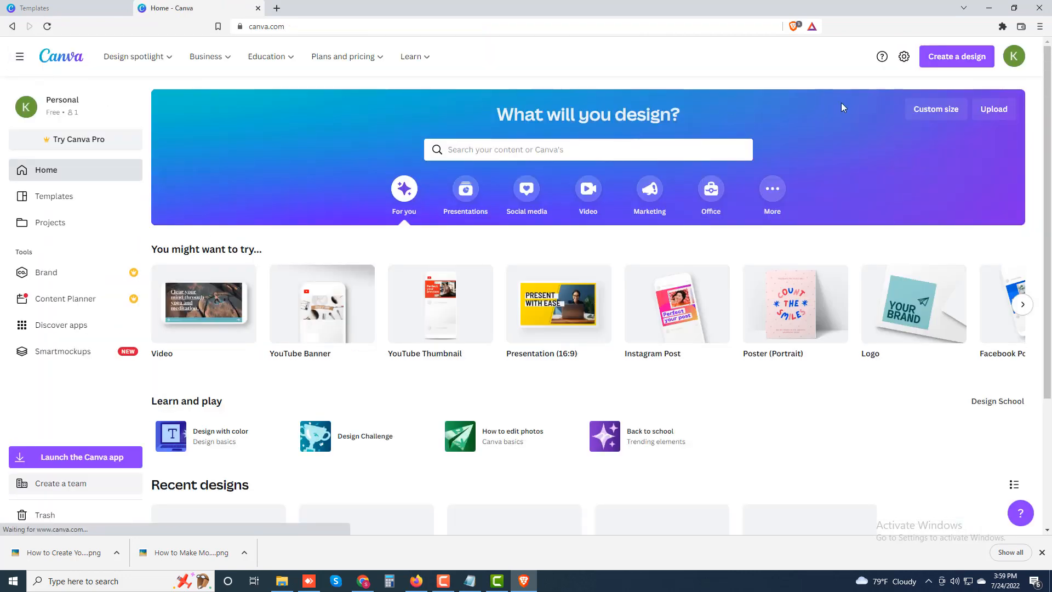
click(956, 57)
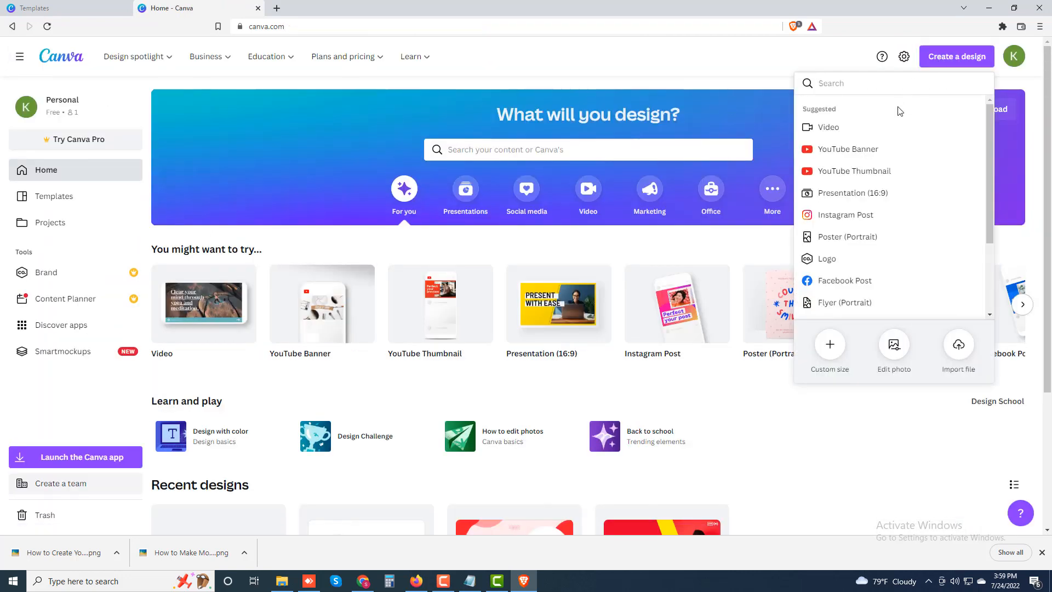
click(831, 147)
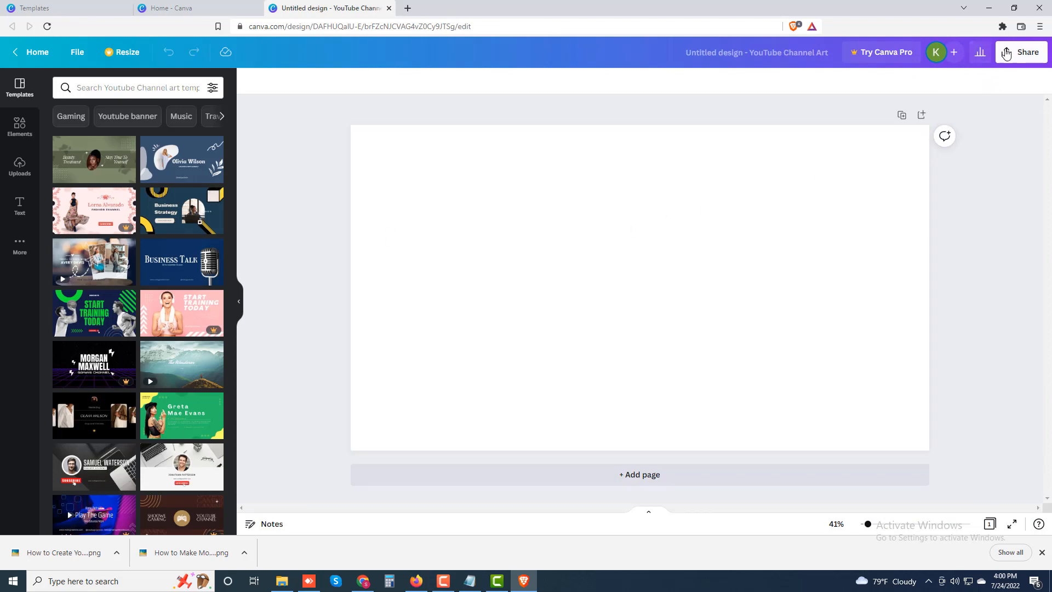
Return to the home page and create a blank YouTube Thumbnail design.
click(16, 54)
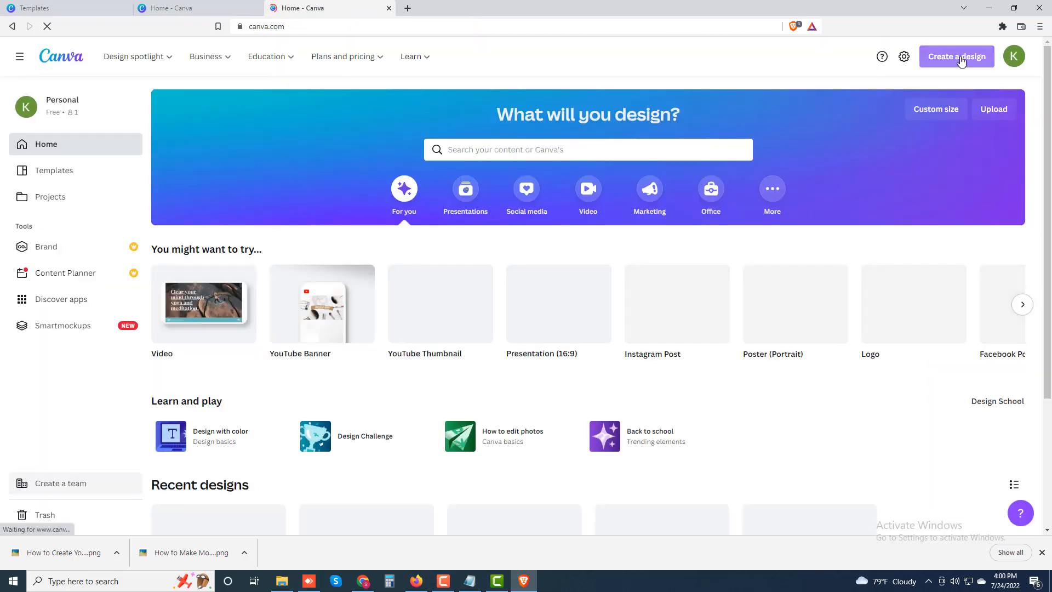
click(960, 59)
click(850, 173)
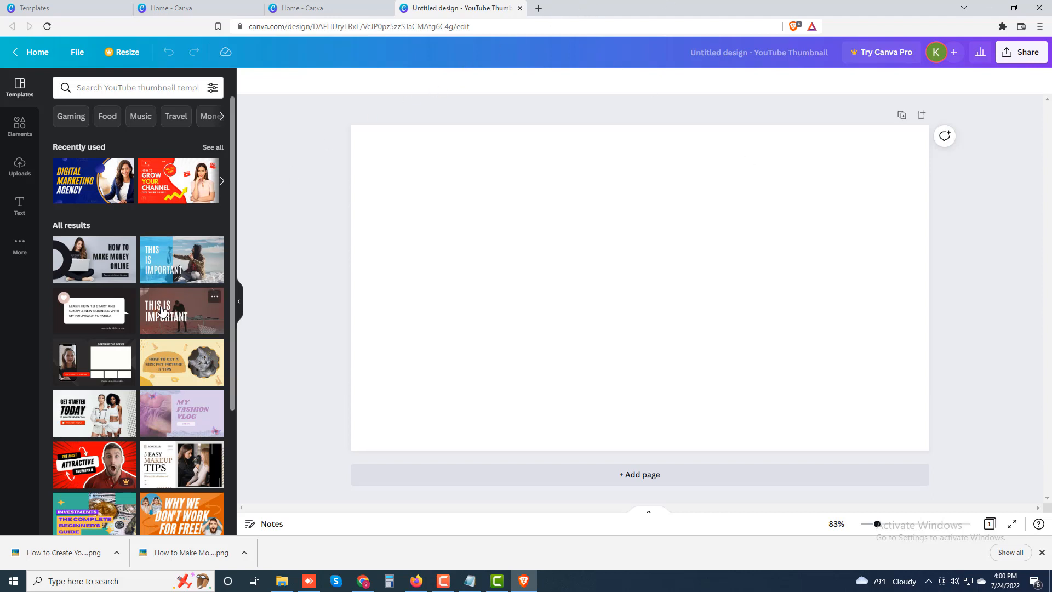
Find the white and orange "Top 10 Business Ideas" template among the thumbnail templates and apply it to the blank page.
scroll(162, 311, down, 3)
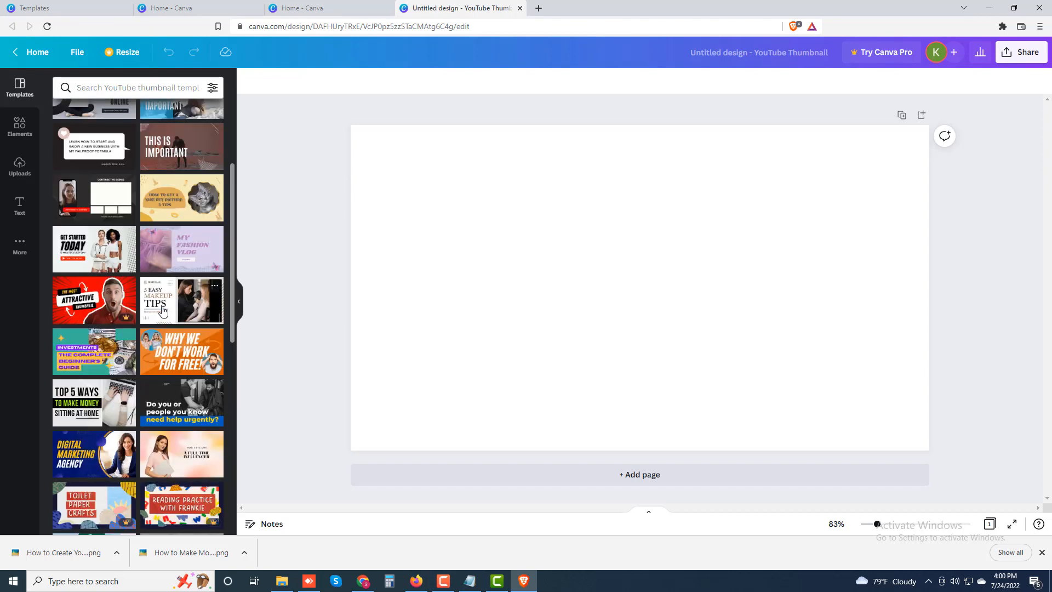
scroll(163, 311, down, 4)
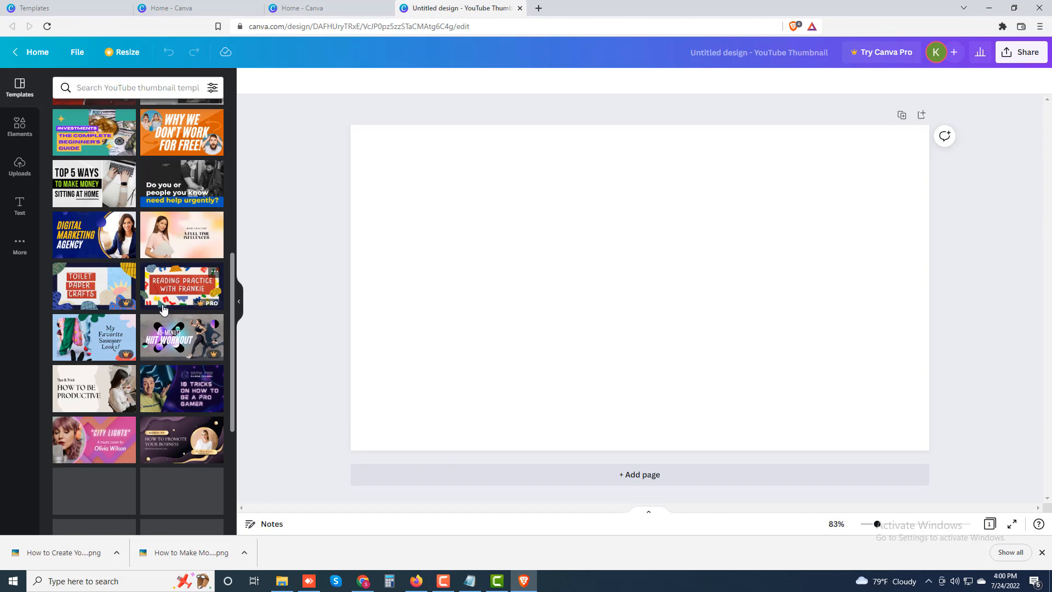
scroll(162, 309, down, 1)
scroll(163, 309, down, 4)
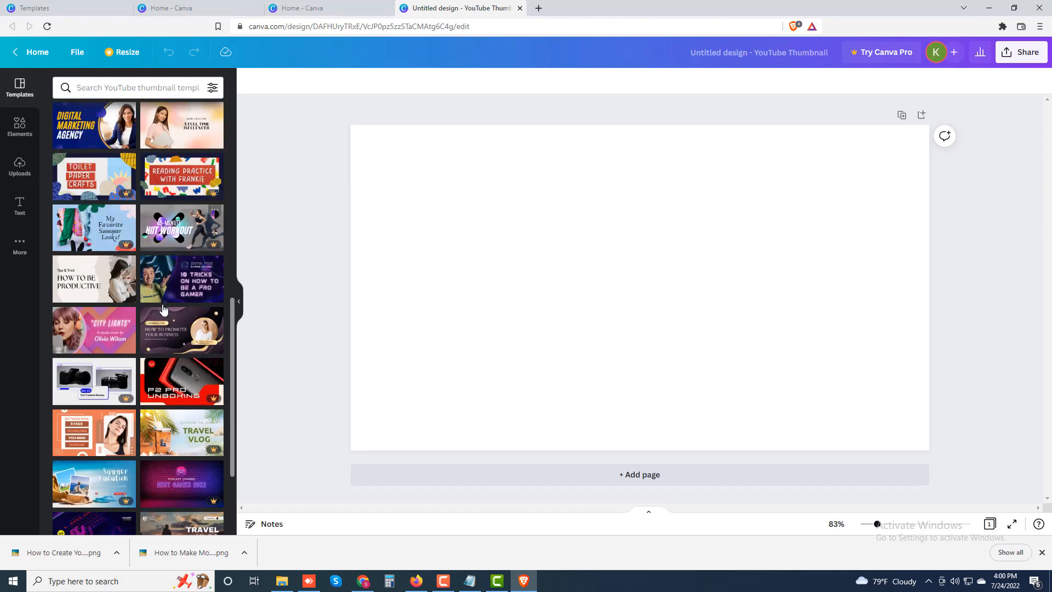
scroll(153, 310, down, 6)
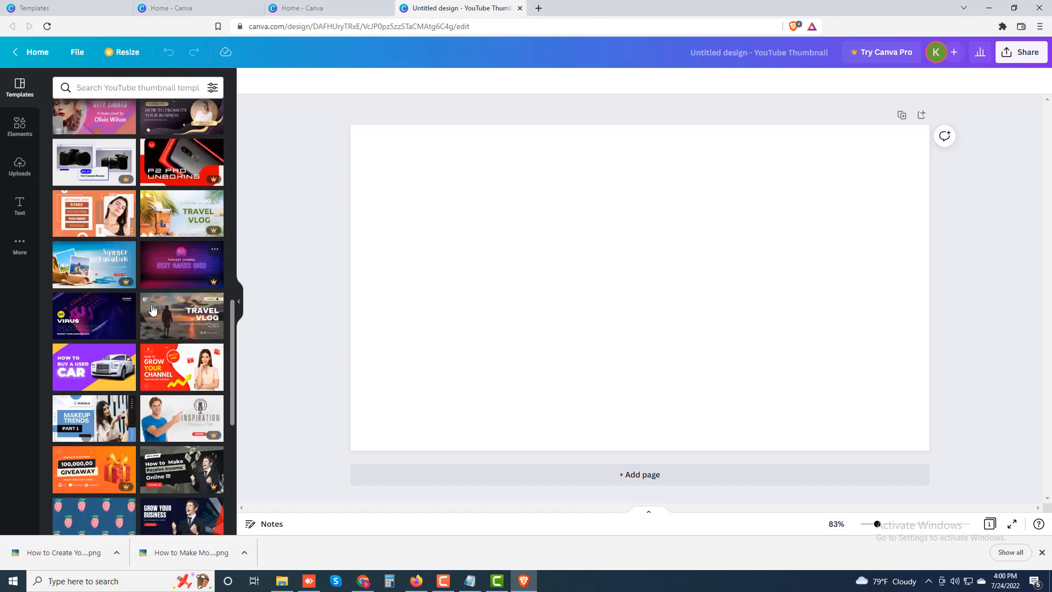
scroll(153, 309, down, 5)
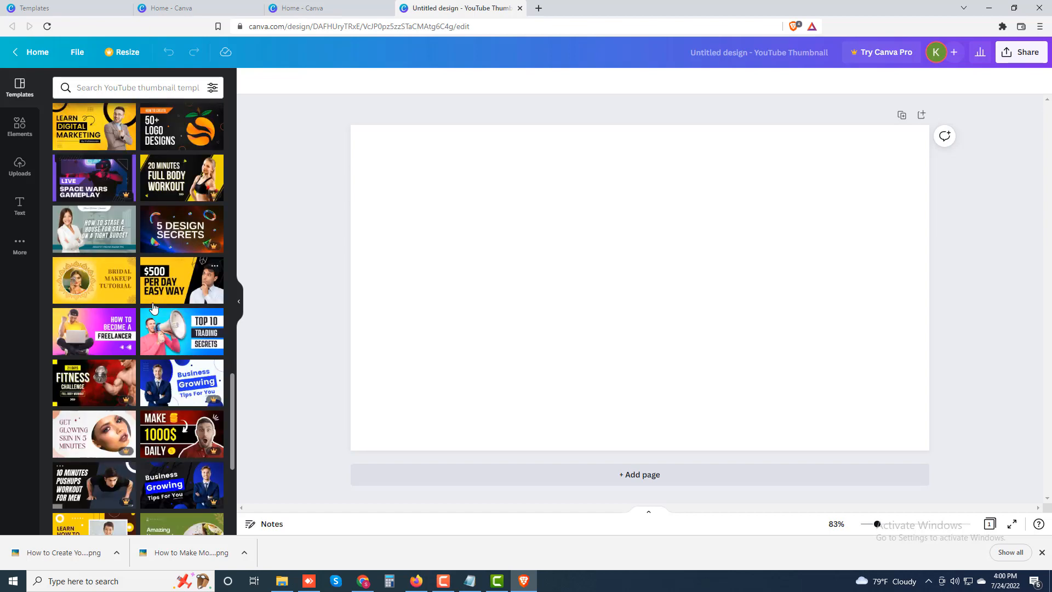
scroll(153, 309, down, 3)
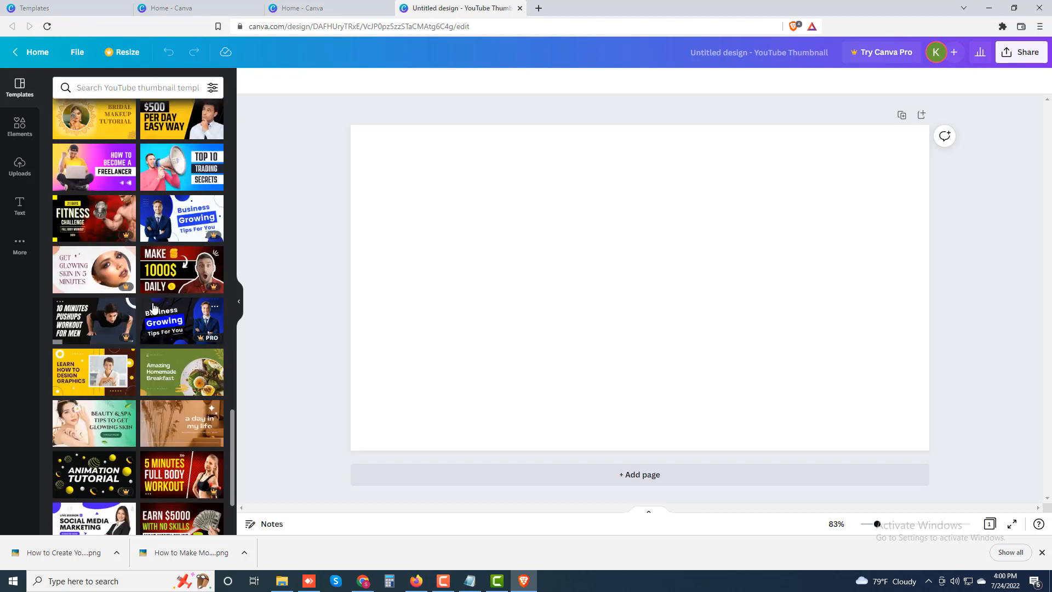
scroll(154, 308, down, 7)
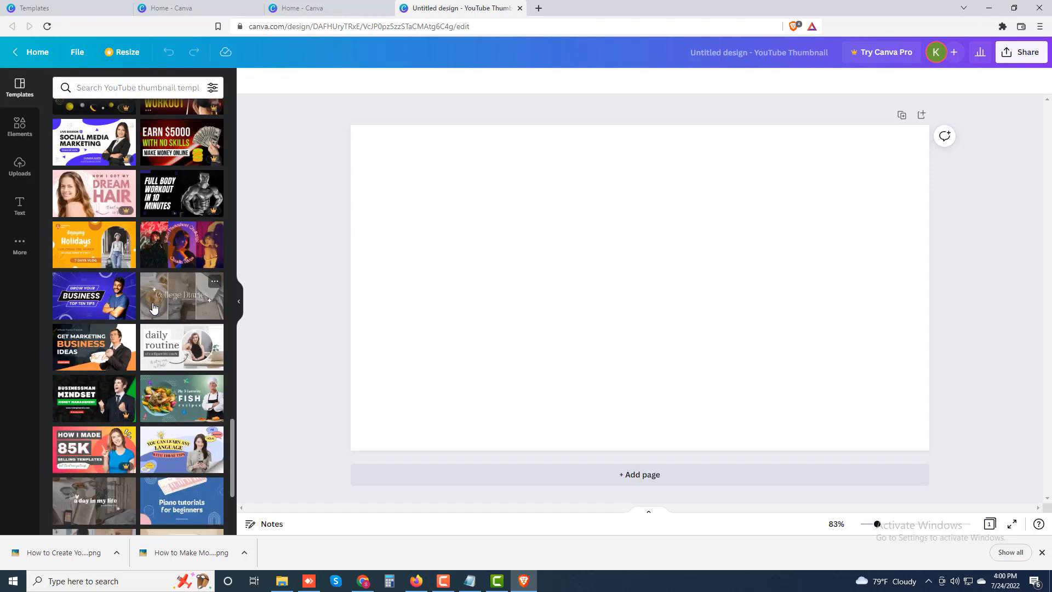
scroll(153, 309, down, 2)
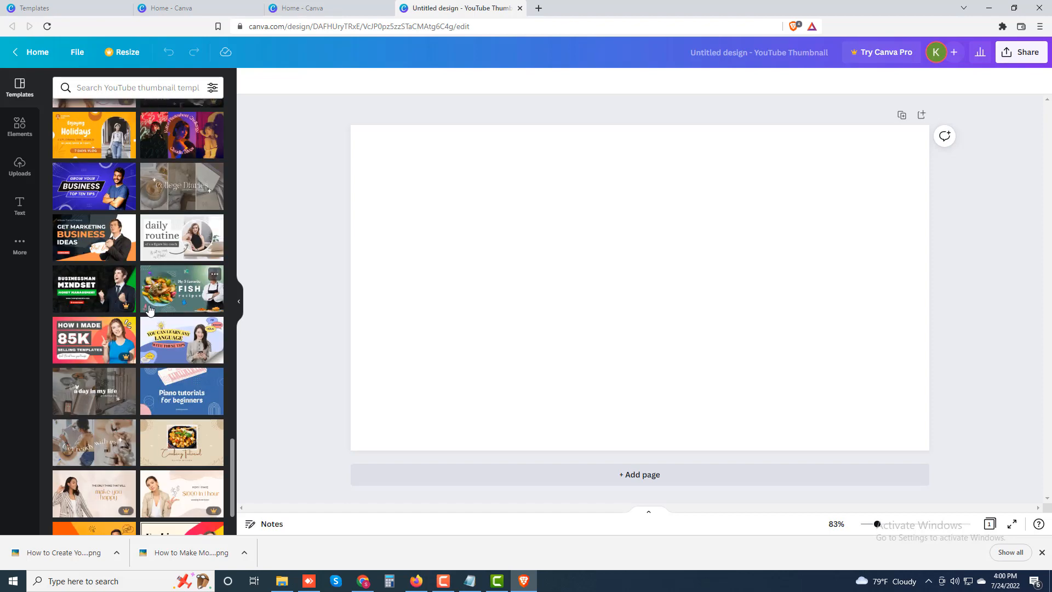
scroll(146, 310, down, 2)
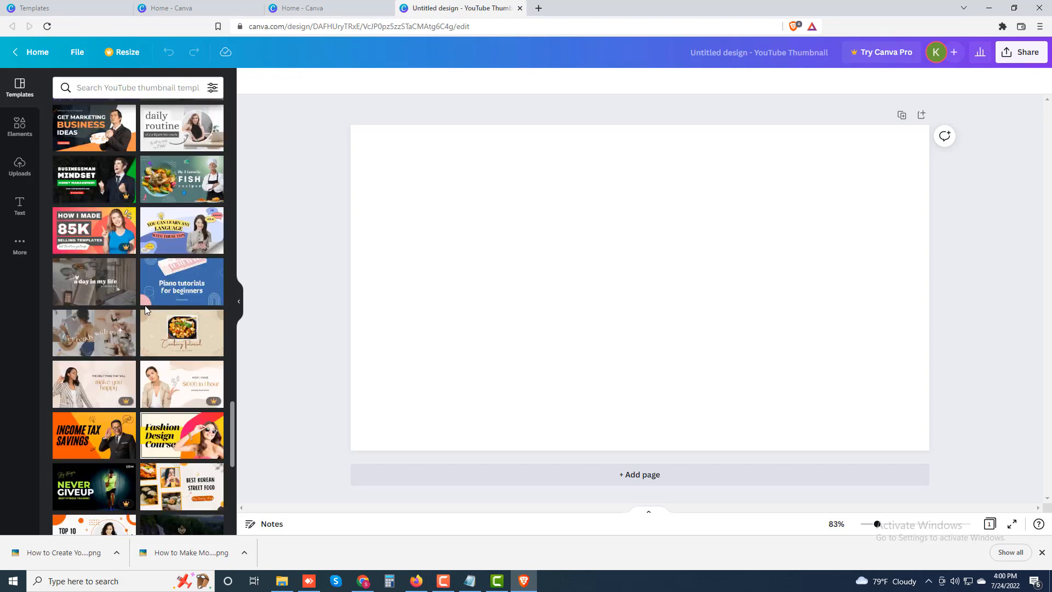
scroll(146, 310, down, 5)
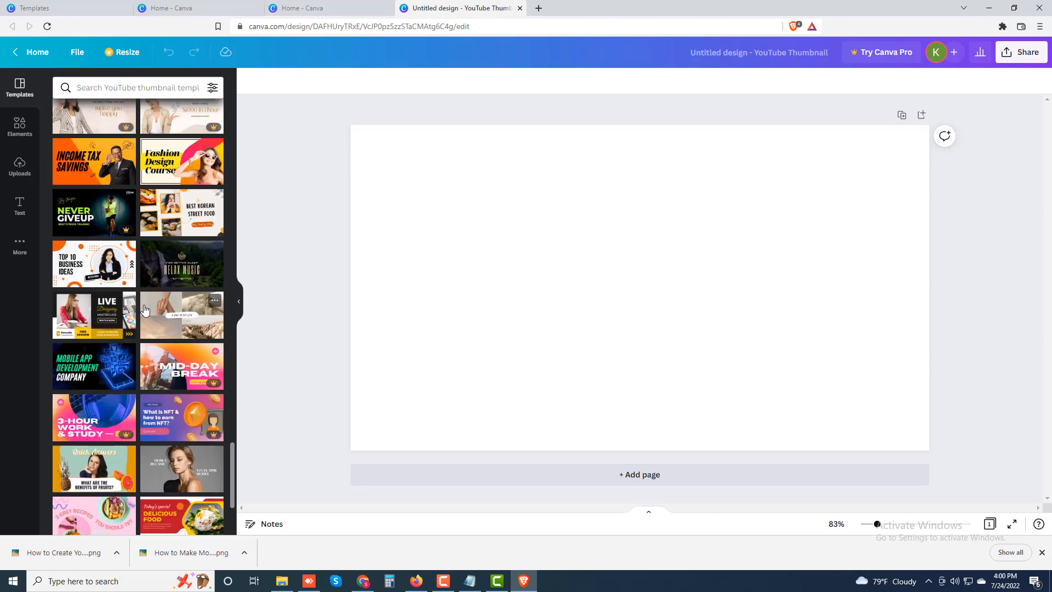
click(102, 280)
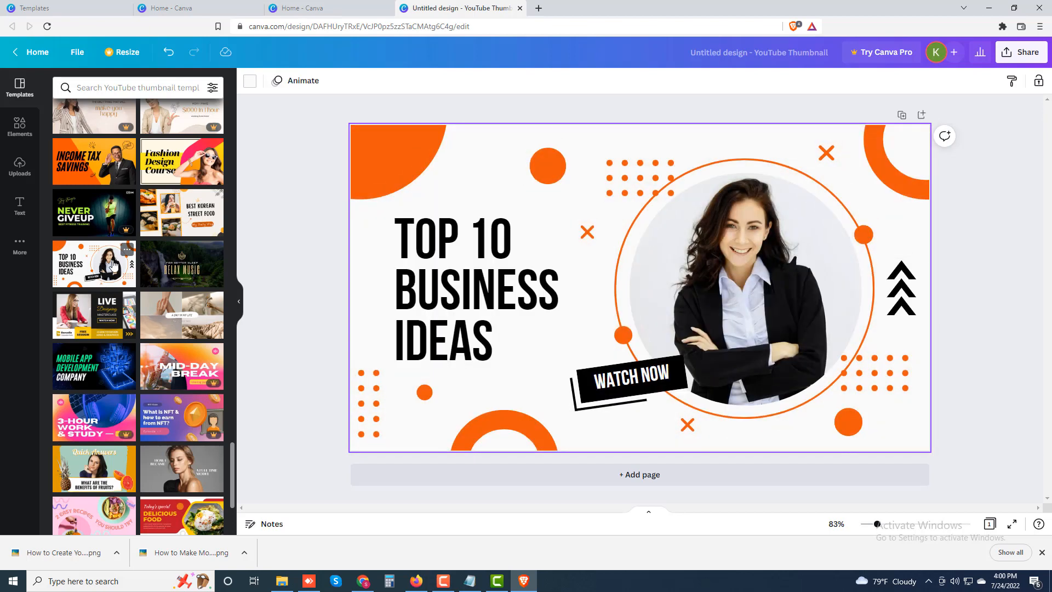
Remove the woman's photo from the circular frame and open the color options for the empty frame.
click(750, 286)
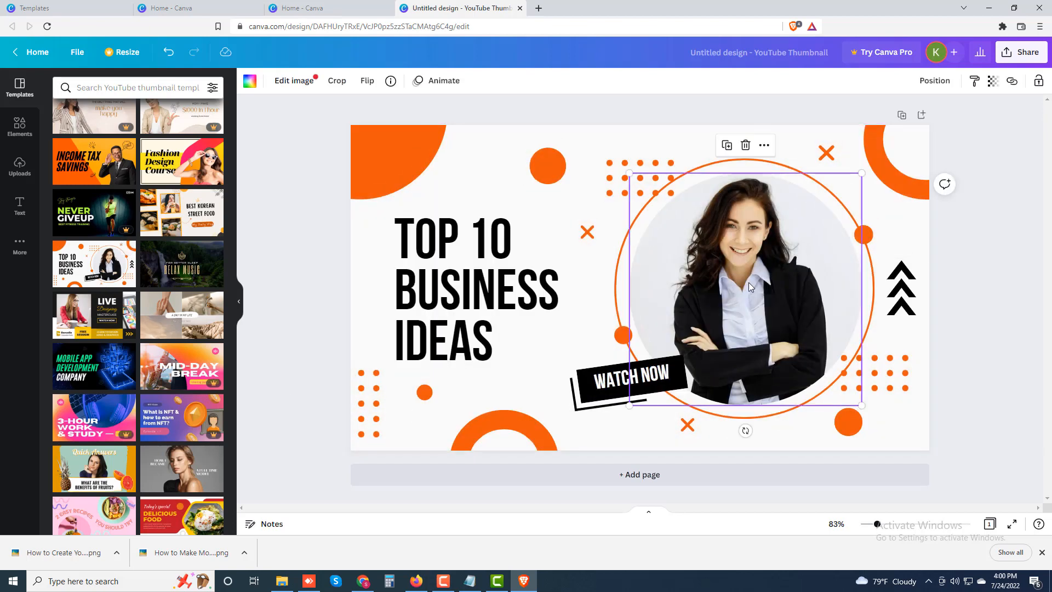
key(Delete)
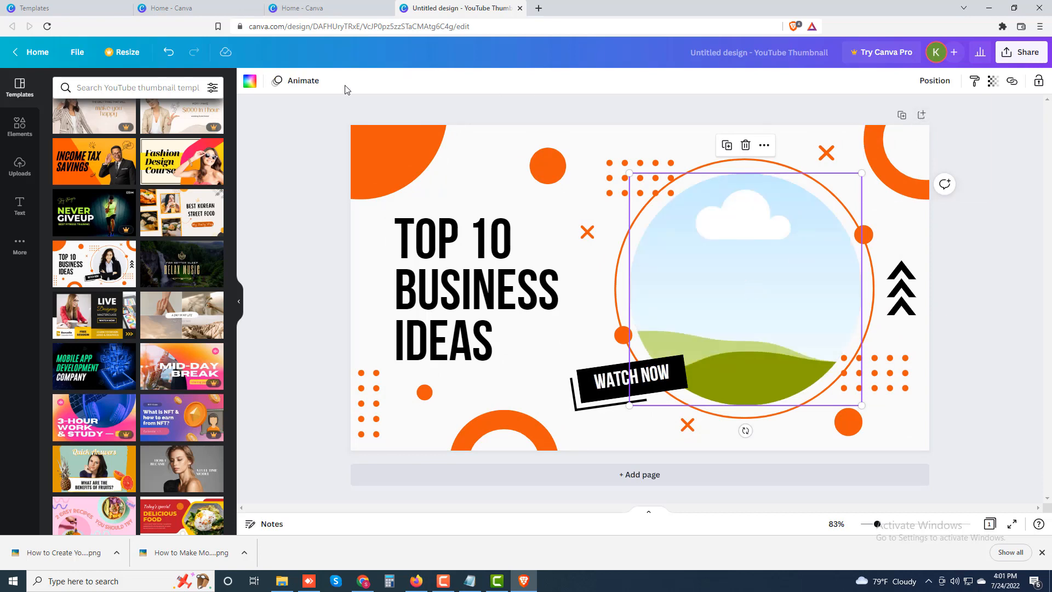
click(290, 82)
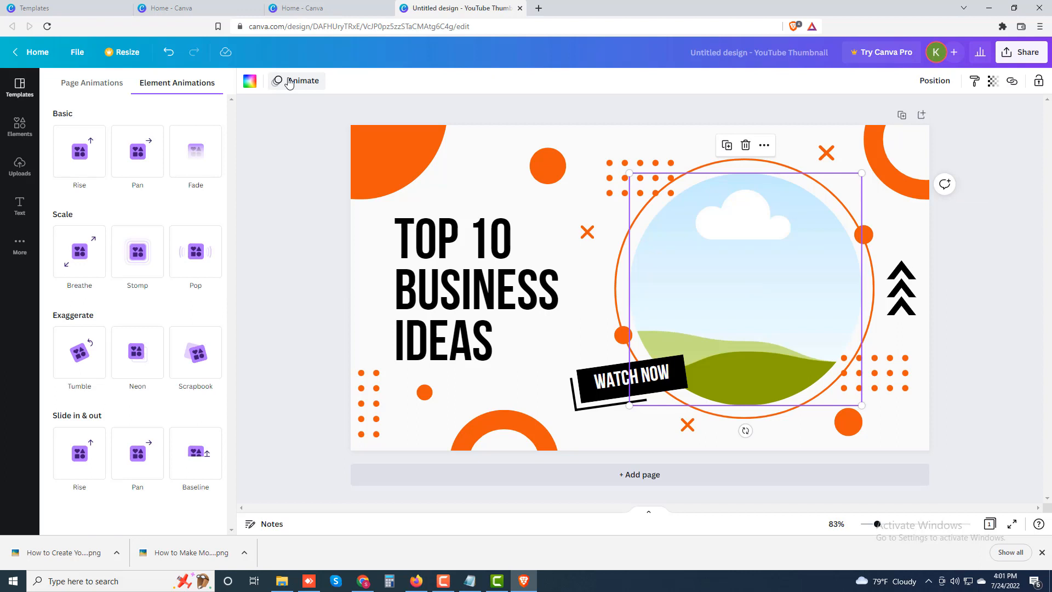
click(250, 81)
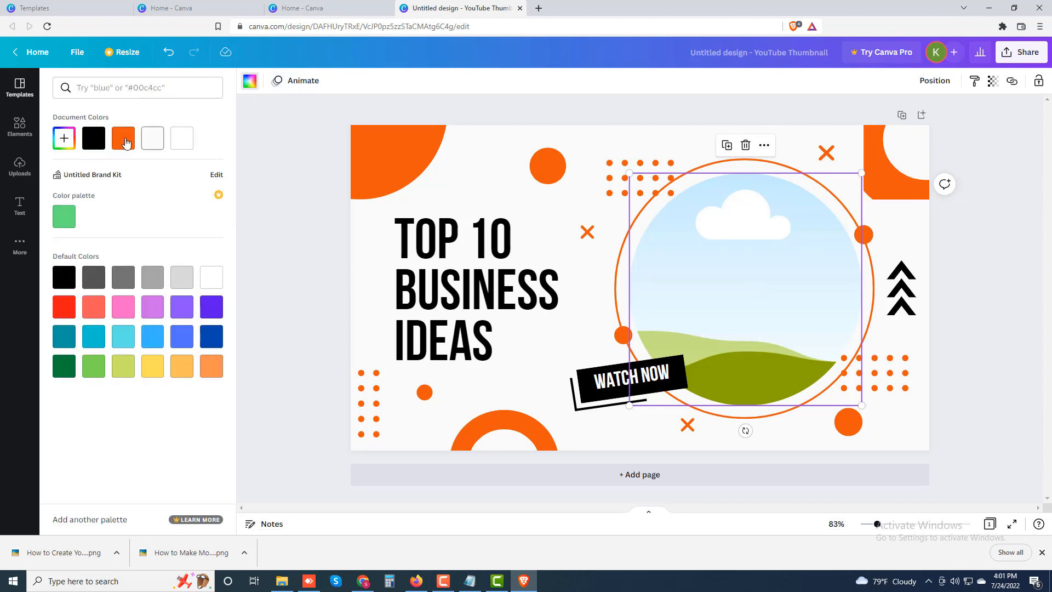